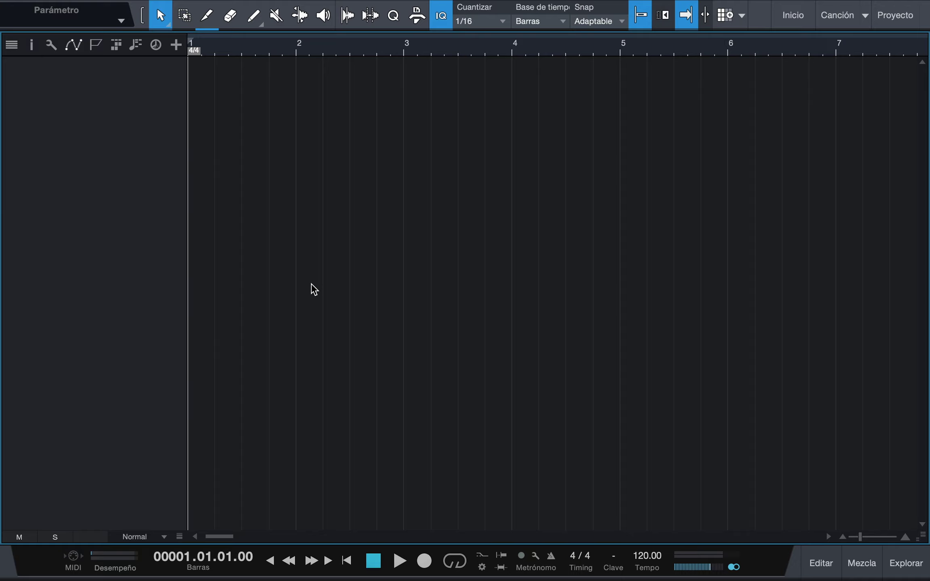
Step: Review the song settings: the general sample rate and resolution options, and the audio input assignments of the interface
{"action": "mouse_move", "coordinate": [222, 12]}
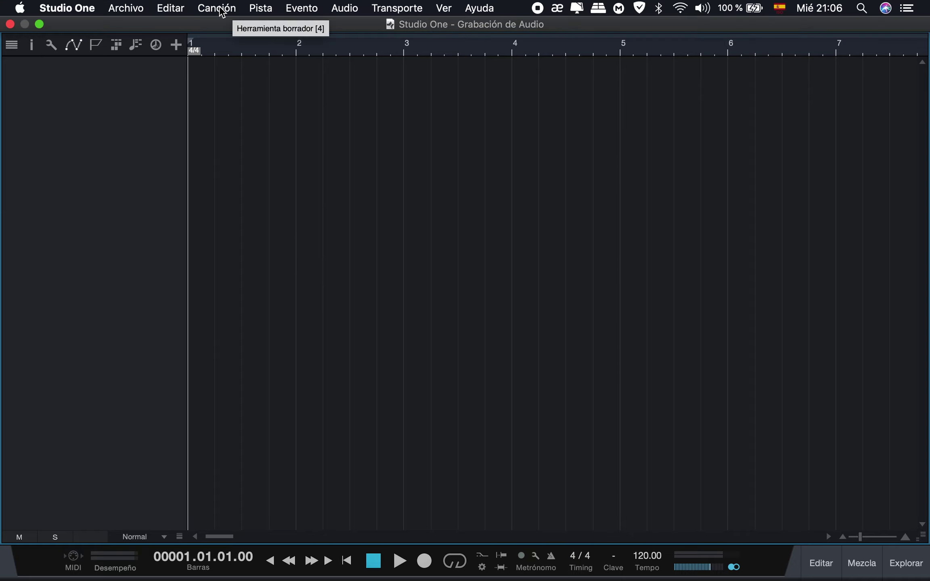
{"action": "left_click", "coordinate": [220, 9]}
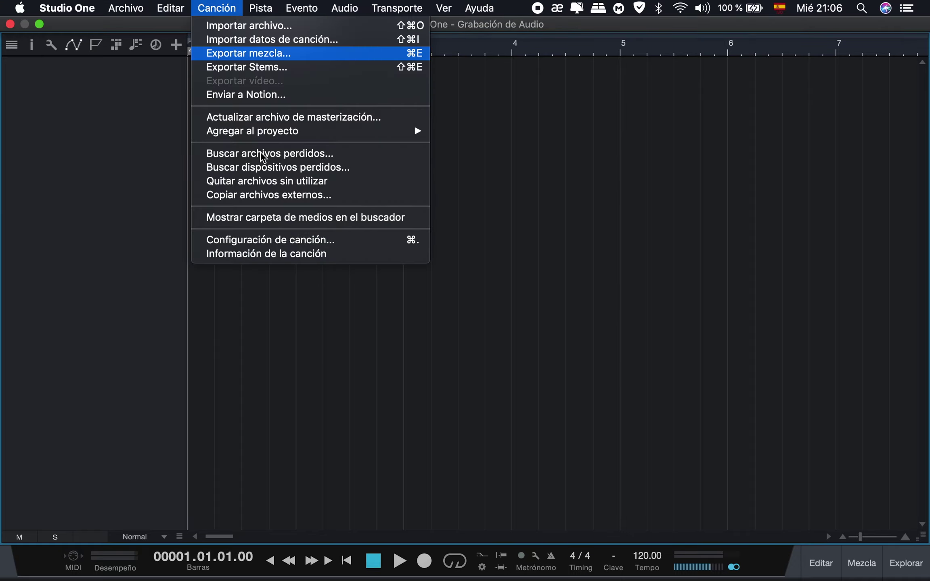
{"action": "left_click", "coordinate": [389, 240]}
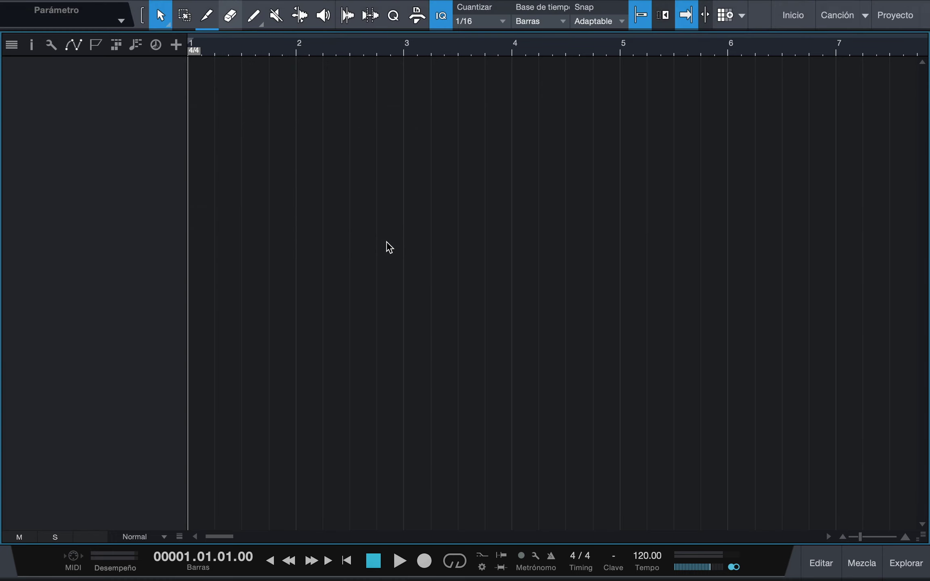
{"action": "left_click", "coordinate": [317, 97]}
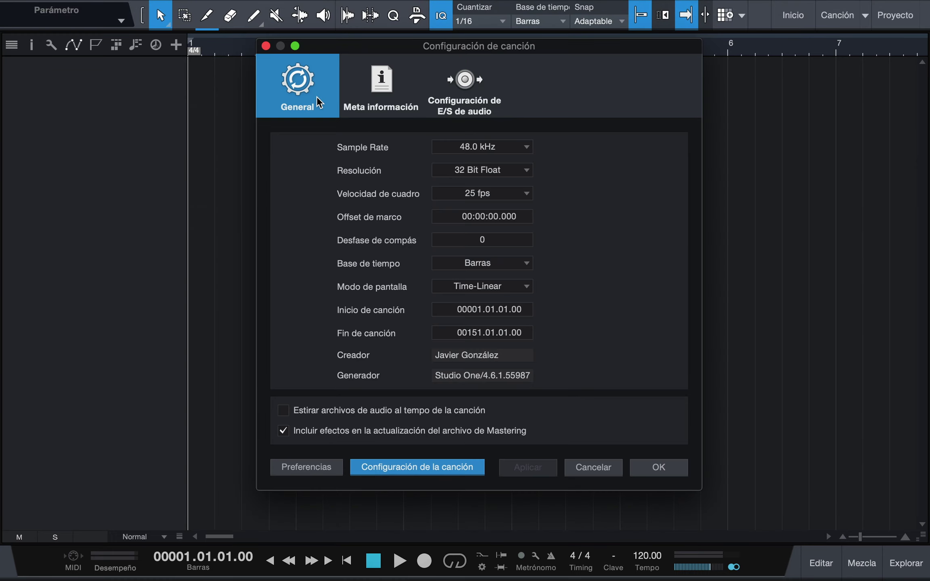
{"action": "left_click", "coordinate": [526, 148]}
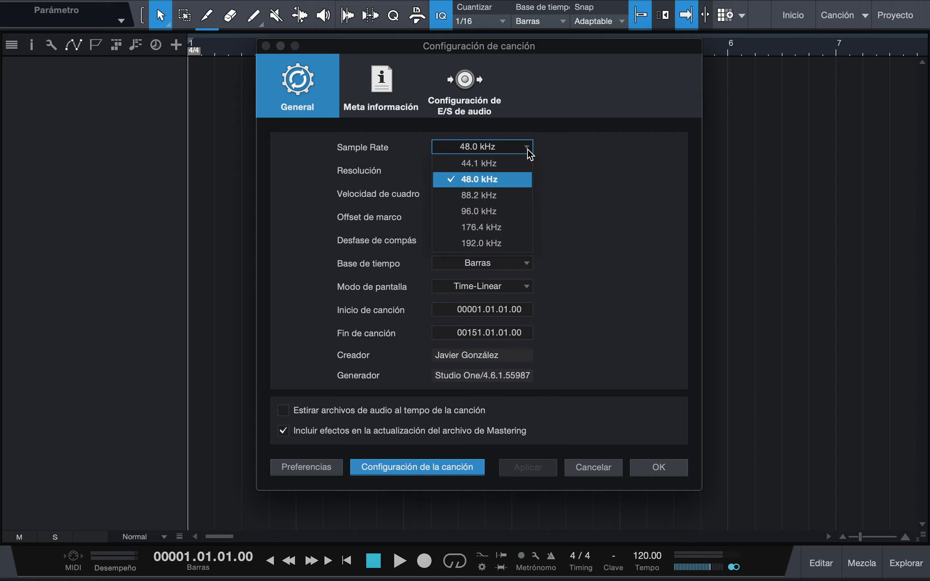
{"action": "left_click", "coordinate": [528, 148]}
{"action": "left_click", "coordinate": [527, 170]}
{"action": "left_click", "coordinate": [527, 170]}
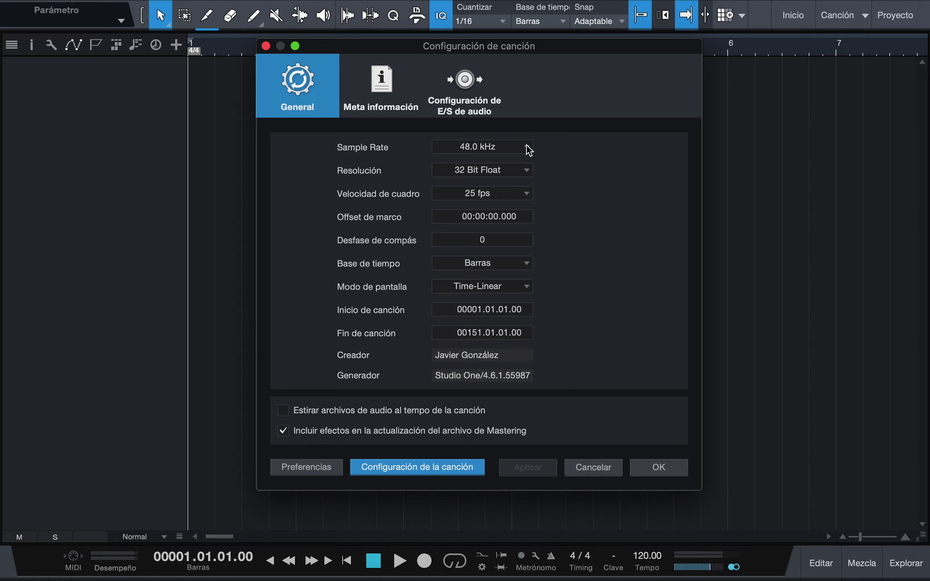
{"action": "left_click", "coordinate": [482, 101]}
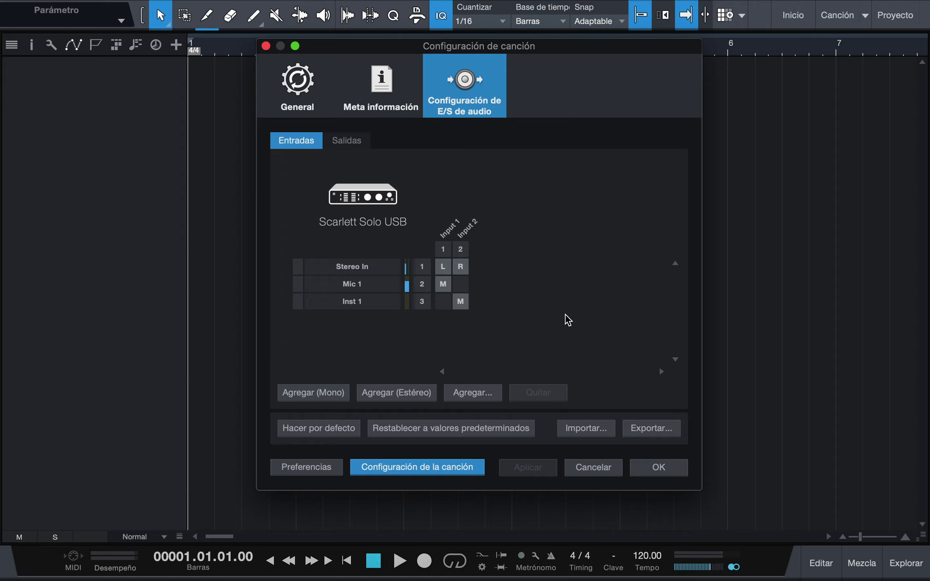
{"action": "left_click", "coordinate": [647, 470]}
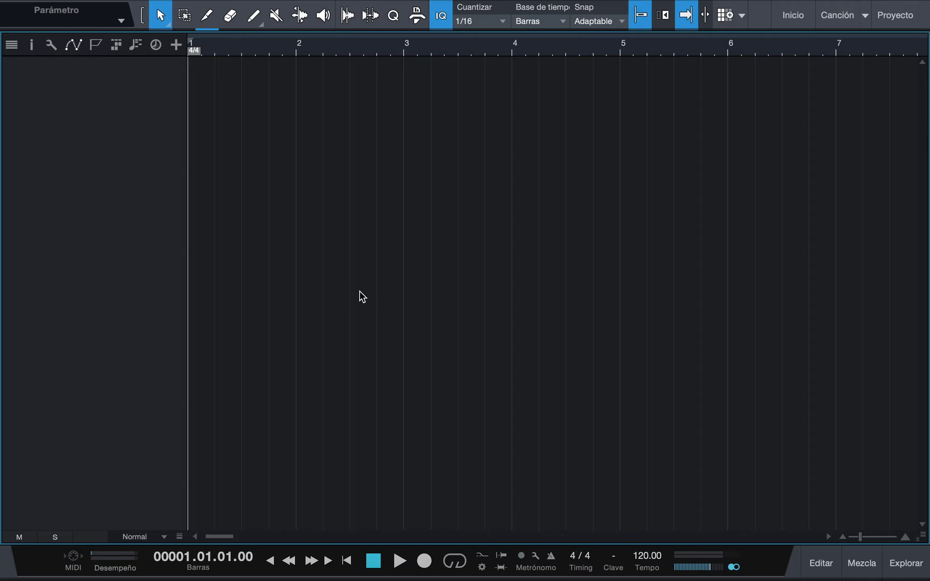
Step: Start adding a single new audio track and name it Vocal
{"action": "key", "text": "t"}
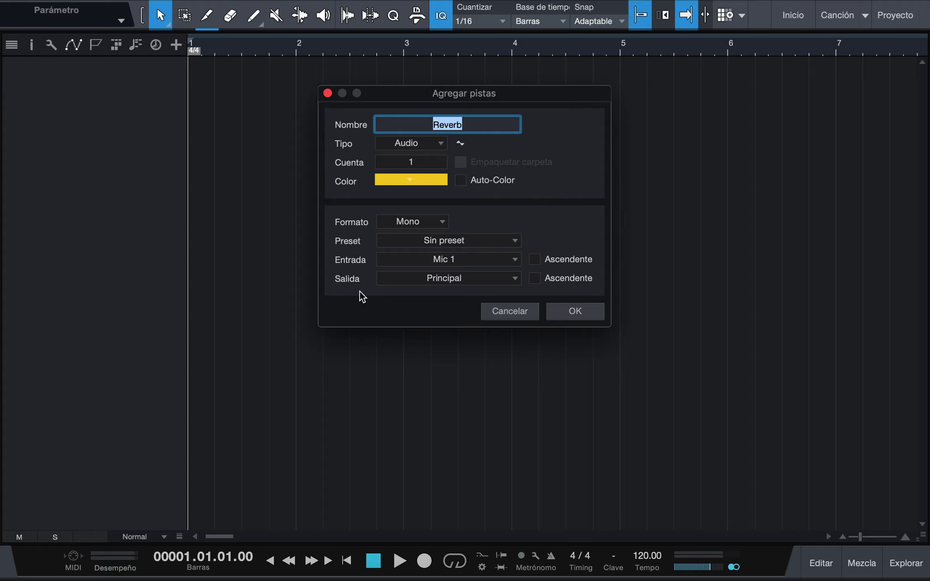
{"action": "type", "text": "Vocal"}
{"action": "left_click", "coordinate": [550, 131]}
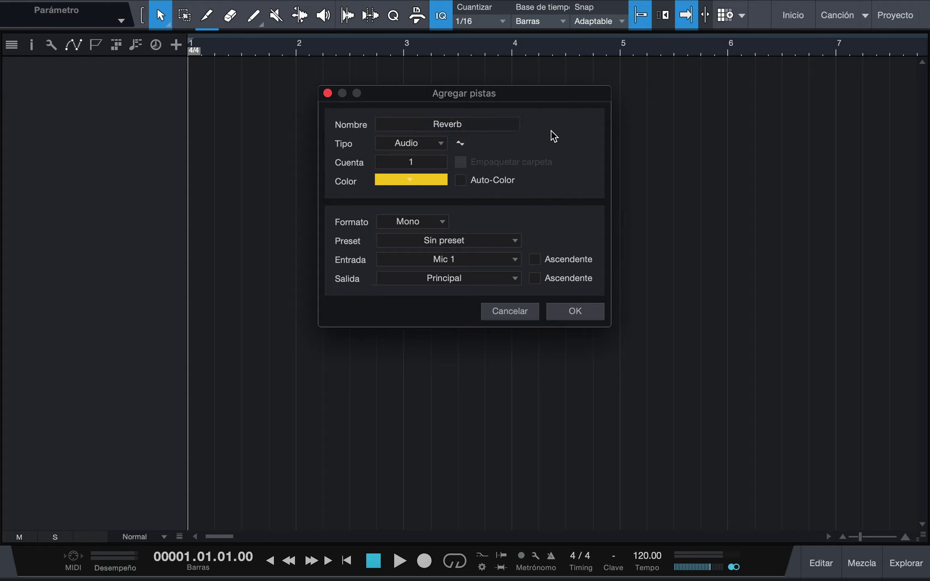
{"action": "left_click", "coordinate": [412, 146]}
{"action": "left_click", "coordinate": [434, 162]}
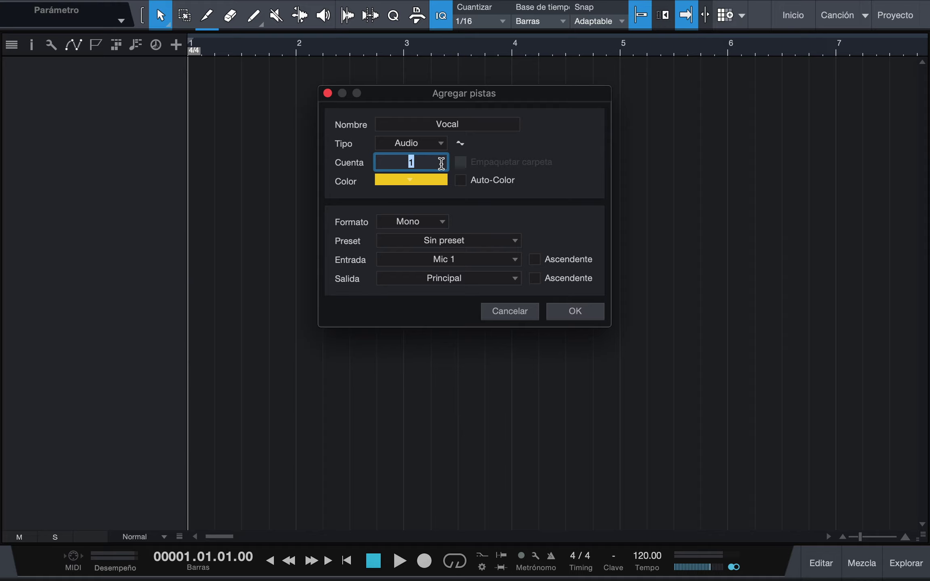
{"action": "left_click", "coordinate": [575, 167]}
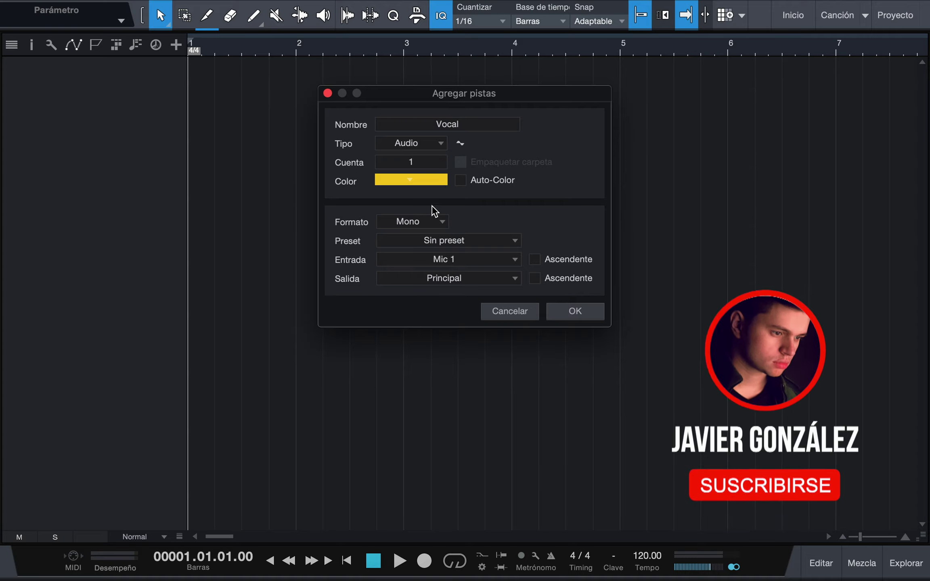
Step: Give the new track mono format, a light blue colour and the Mic 1 input, and add it to the song
{"action": "left_click", "coordinate": [427, 222]}
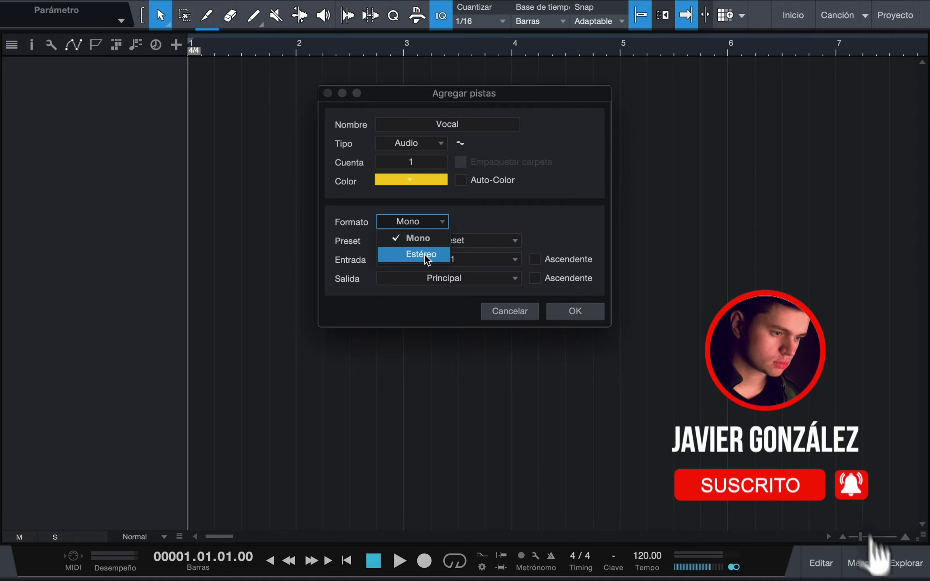
{"action": "left_click", "coordinate": [473, 221]}
{"action": "left_click", "coordinate": [439, 180]}
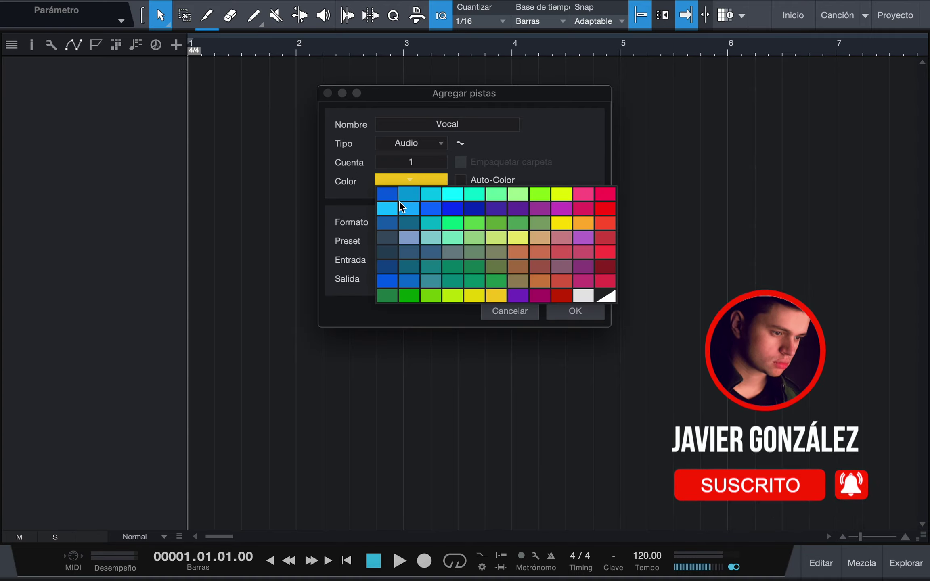
{"action": "left_click", "coordinate": [404, 233]}
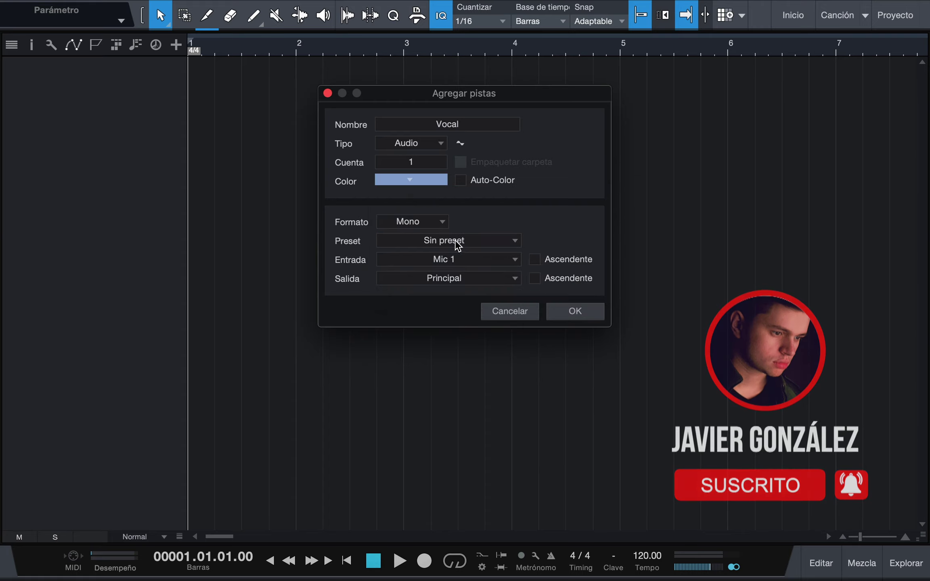
{"action": "left_click", "coordinate": [499, 265]}
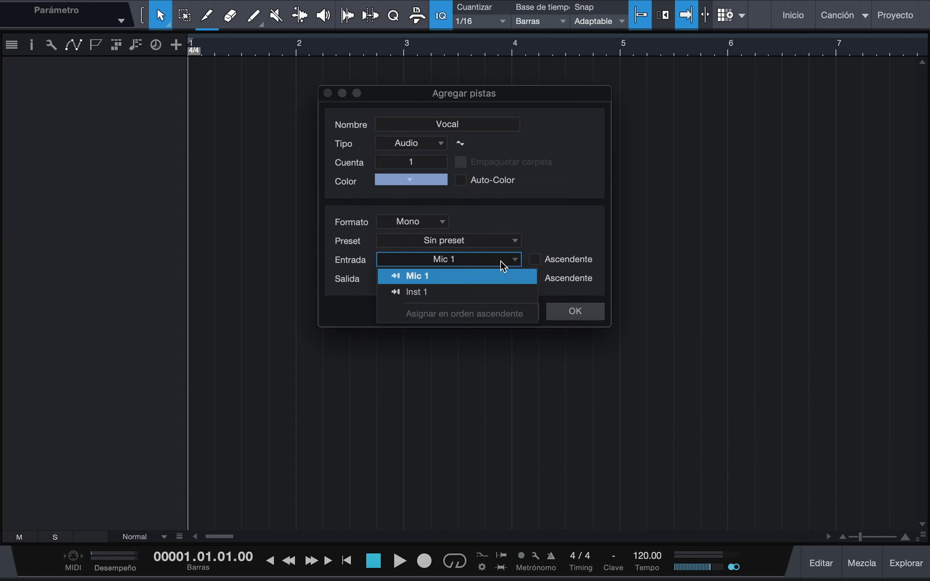
{"action": "left_click", "coordinate": [501, 266]}
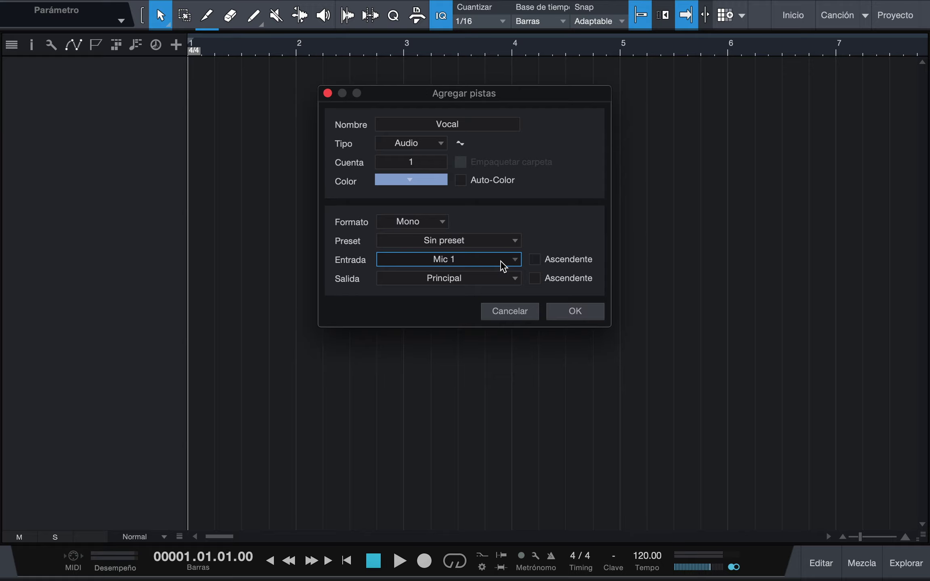
{"action": "left_click", "coordinate": [571, 315]}
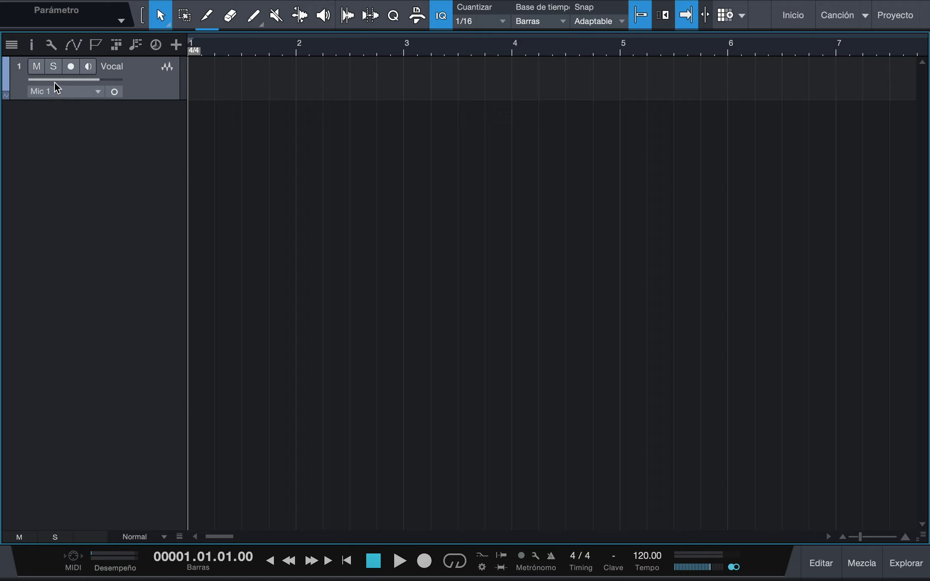
Step: Check the Vocal track's available inputs and toggle its channel format between mono and stereo, ending on mono
{"action": "left_click", "coordinate": [58, 92]}
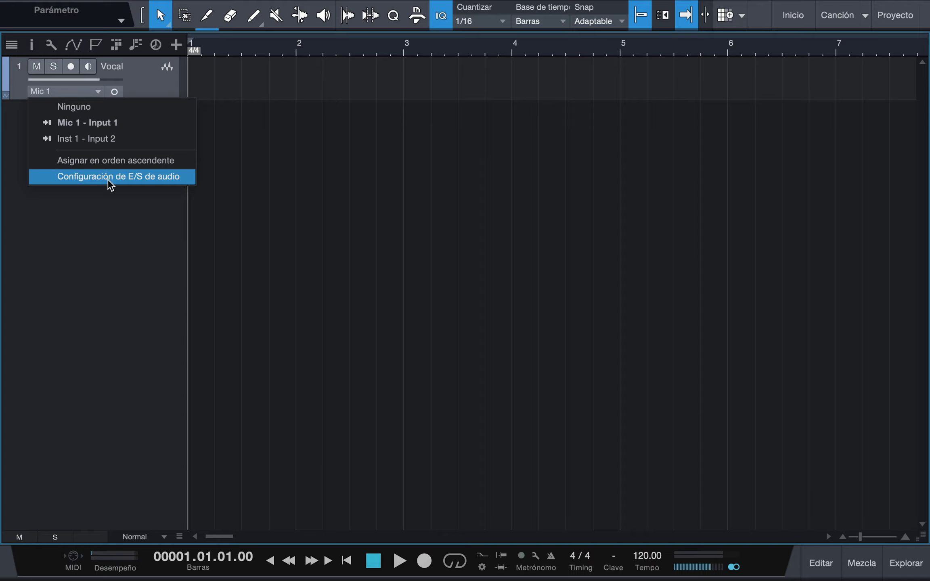
{"action": "left_click", "coordinate": [118, 208]}
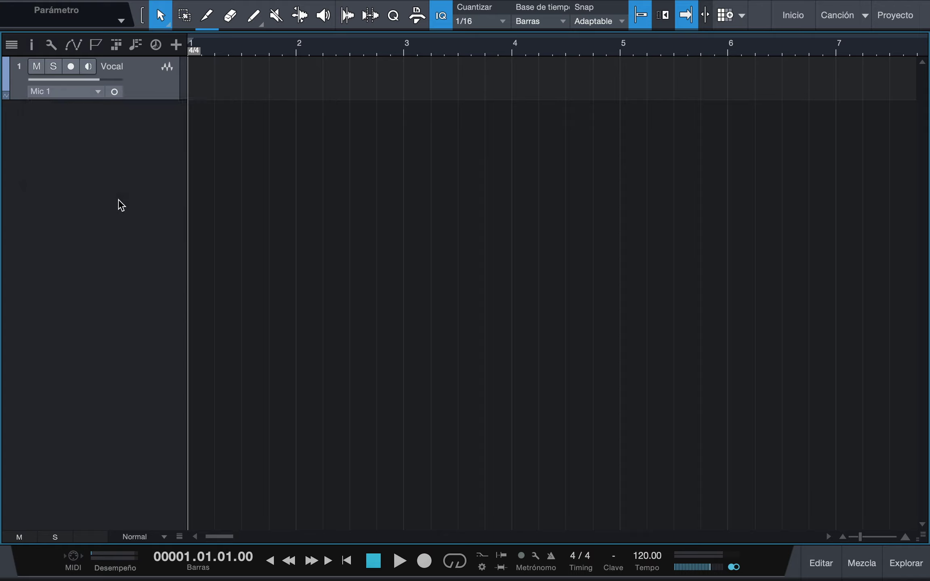
{"action": "left_click", "coordinate": [115, 92]}
{"action": "left_click", "coordinate": [114, 91]}
{"action": "left_click", "coordinate": [115, 91]}
{"action": "left_click", "coordinate": [114, 92]}
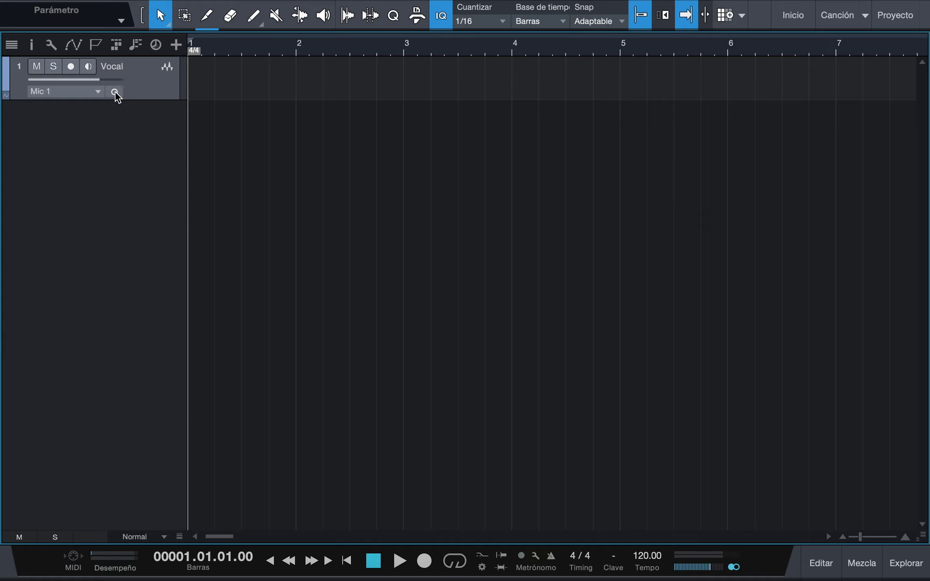
Step: Arm the Vocal track for recording and try input monitoring, leaving monitoring off
{"action": "left_click", "coordinate": [71, 67]}
{"action": "left_click", "coordinate": [83, 67]}
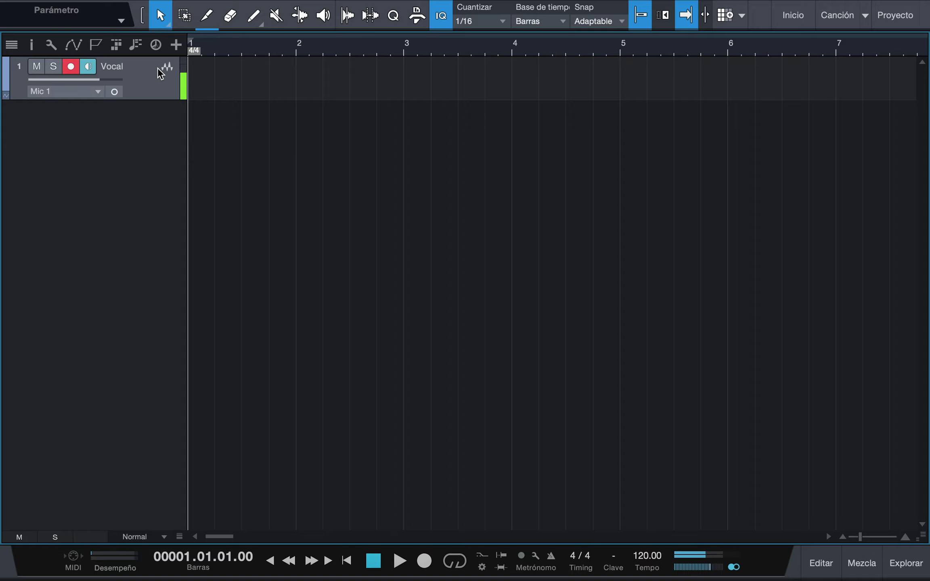
{"action": "left_click", "coordinate": [90, 65]}
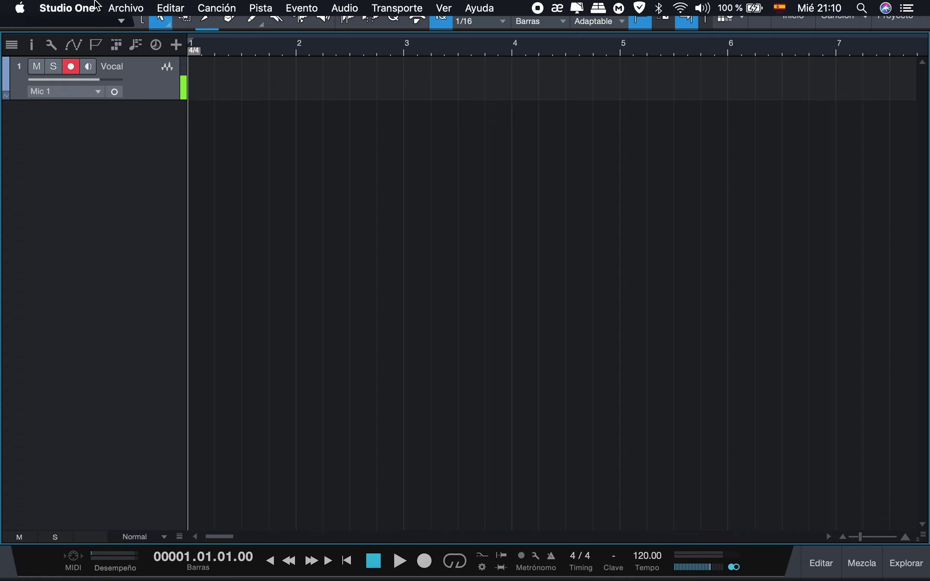
Step: Review the block size options and latency in the audio device preferences, and leave without changing them
{"action": "left_click", "coordinate": [92, 9]}
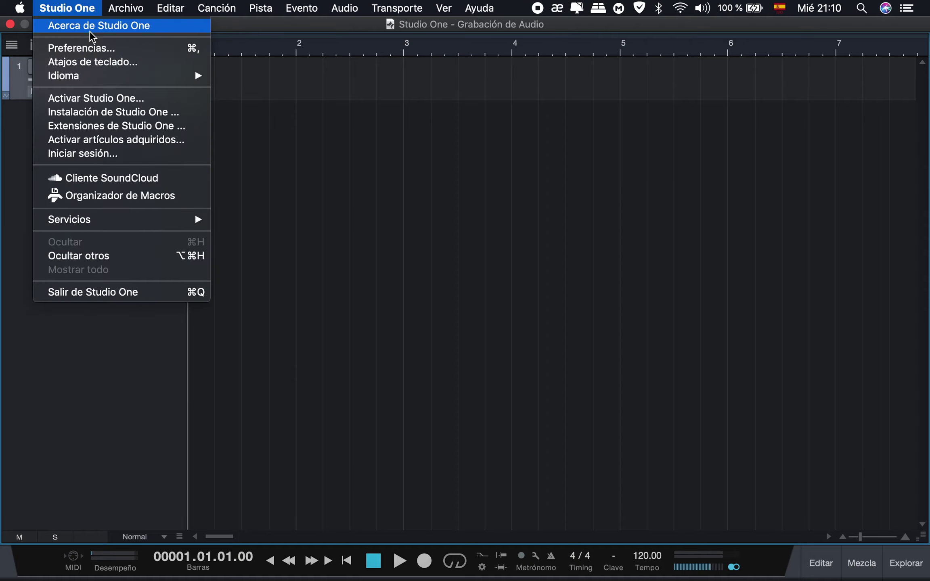
{"action": "left_click", "coordinate": [85, 48]}
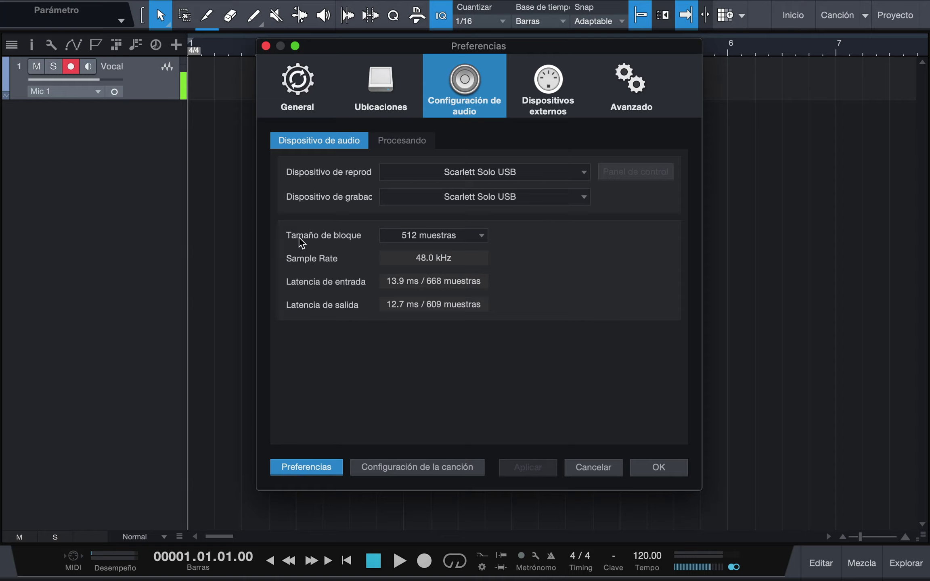
{"action": "left_click", "coordinate": [484, 235]}
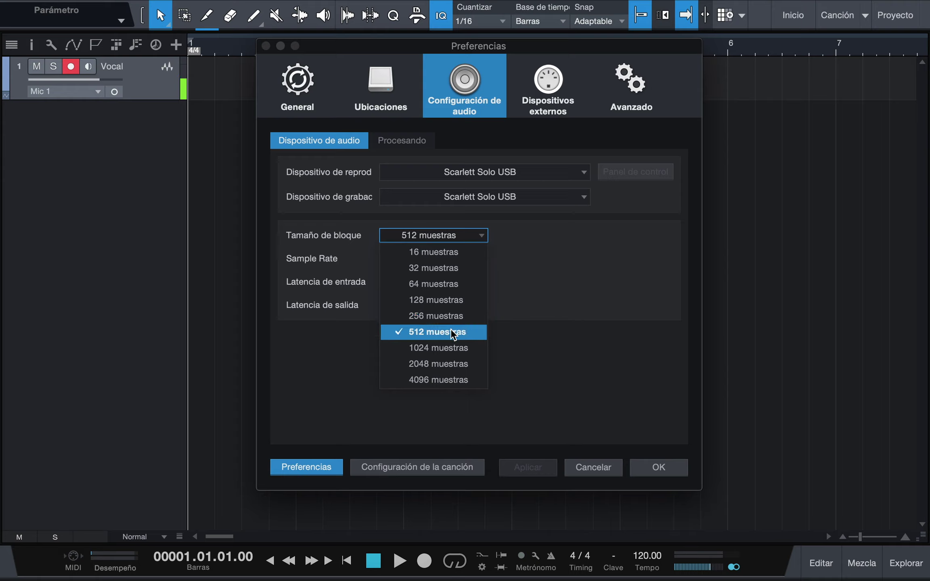
{"action": "left_click", "coordinate": [495, 331]}
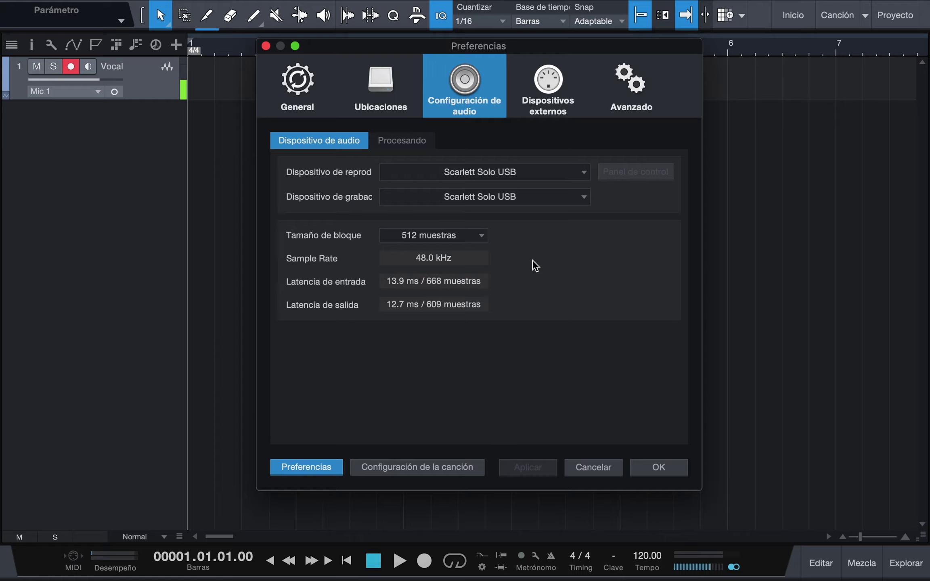
{"action": "left_click", "coordinate": [609, 469]}
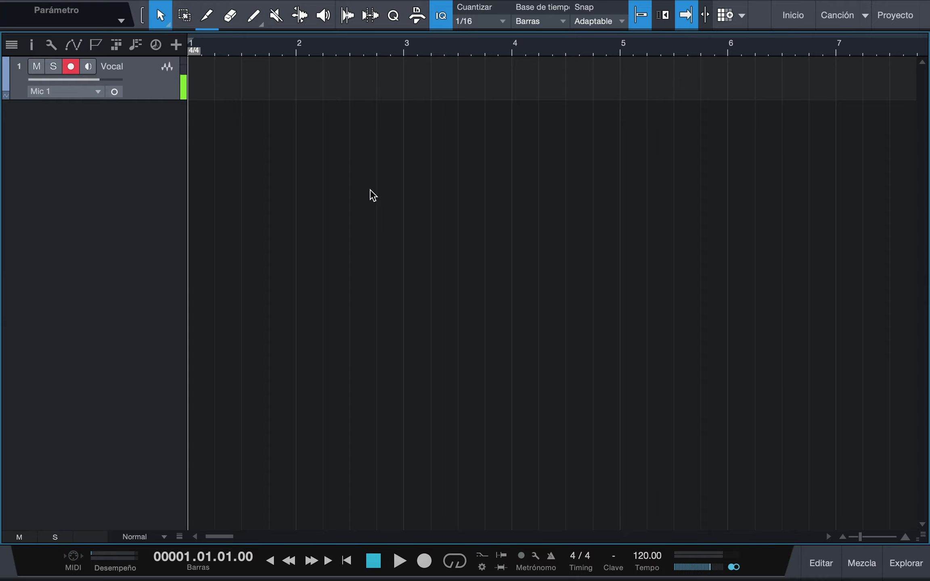
Step: Show the mixer with its input channels and check the Mic 1 input level
{"action": "key", "text": "F3"}
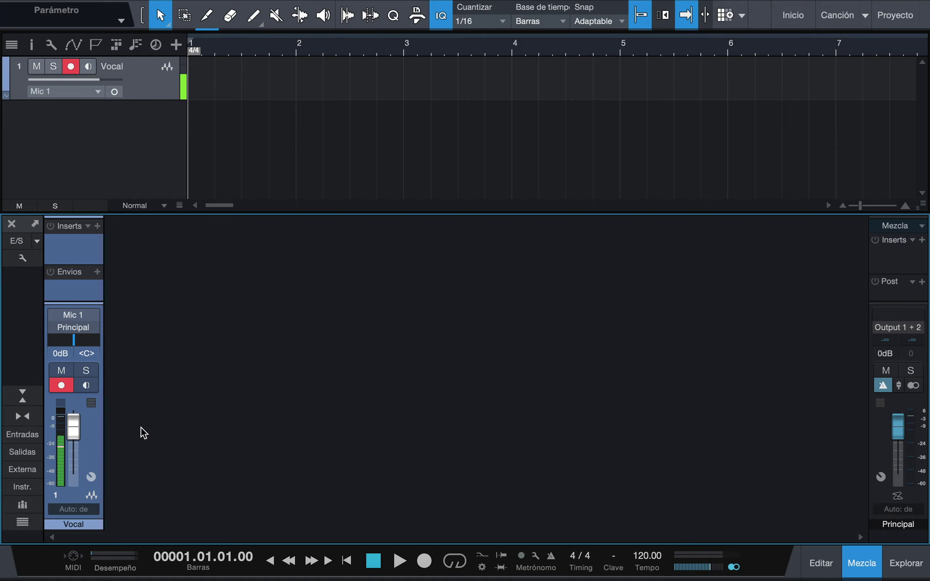
{"action": "left_click", "coordinate": [24, 436]}
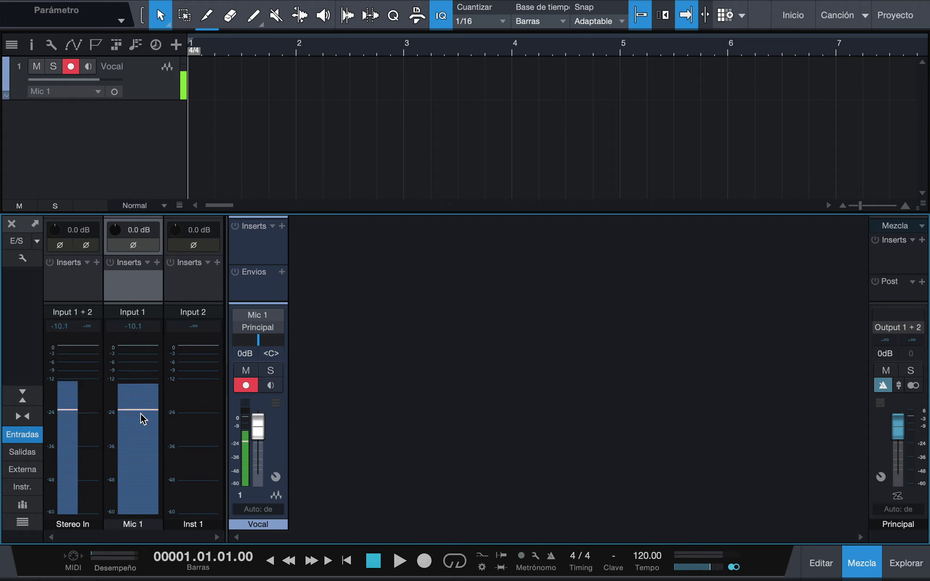
{"action": "mouse_move", "coordinate": [145, 419]}
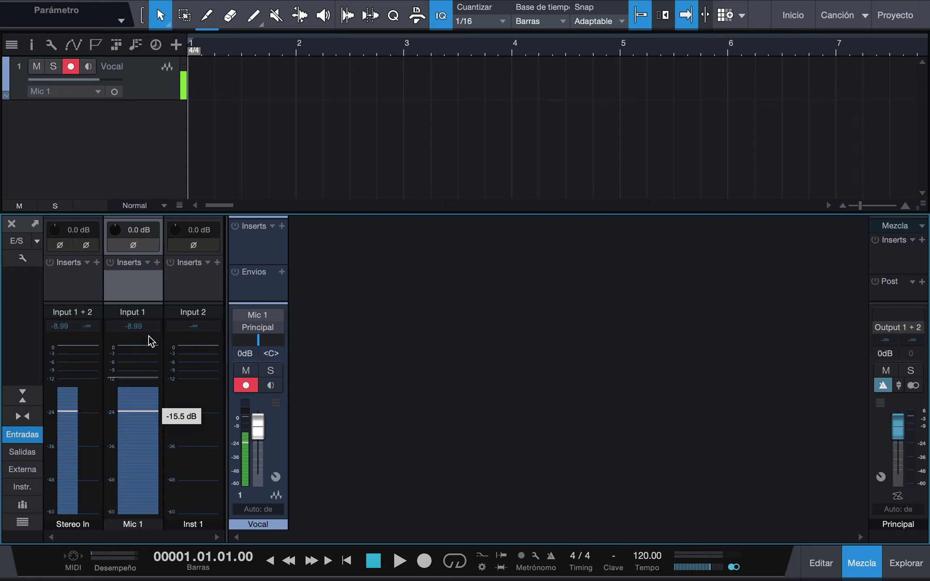
Step: Insert the Compressor plugin on the Mic 1 input channel with default settings and close its window
{"action": "left_click", "coordinate": [157, 262]}
{"action": "type", "text": "compre"}
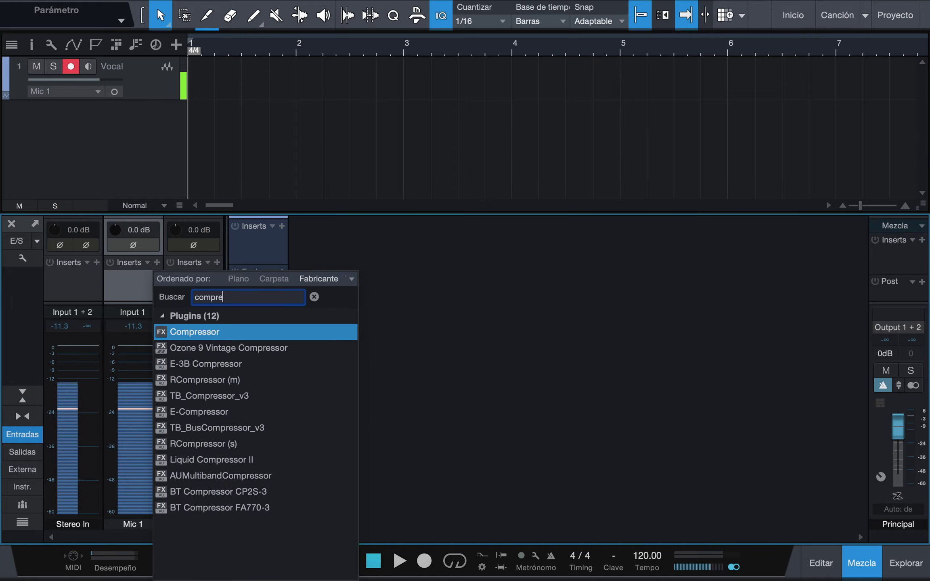
{"action": "key", "text": "Return"}
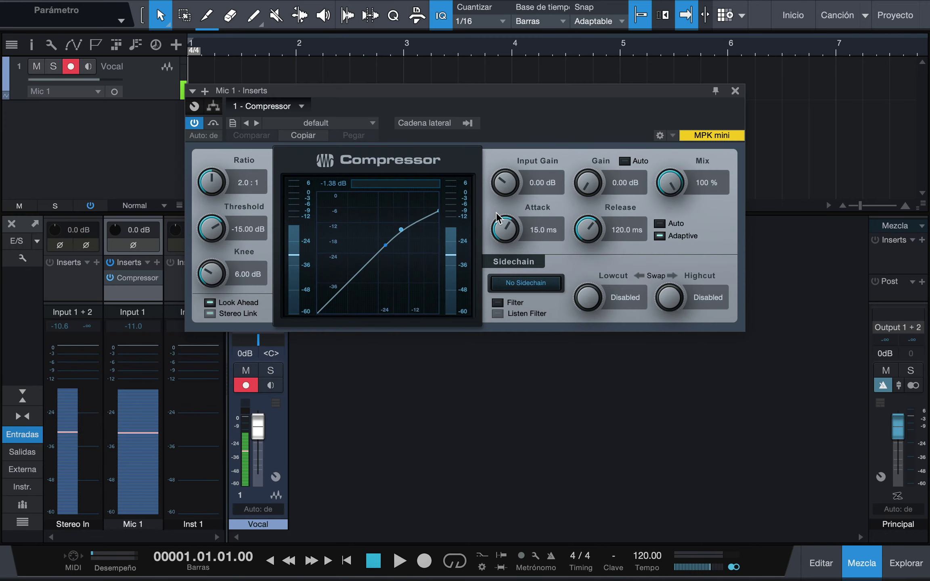
{"action": "left_click", "coordinate": [735, 92]}
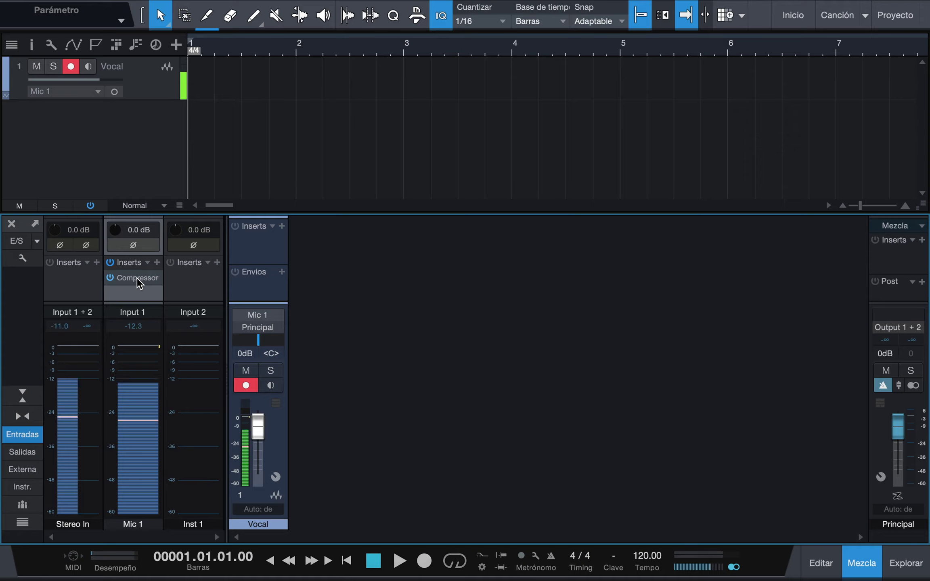
Step: Remove the Compressor from the Mic 1 input channel, then hide the input channels and close the mixer
{"action": "right_click", "coordinate": [136, 278]}
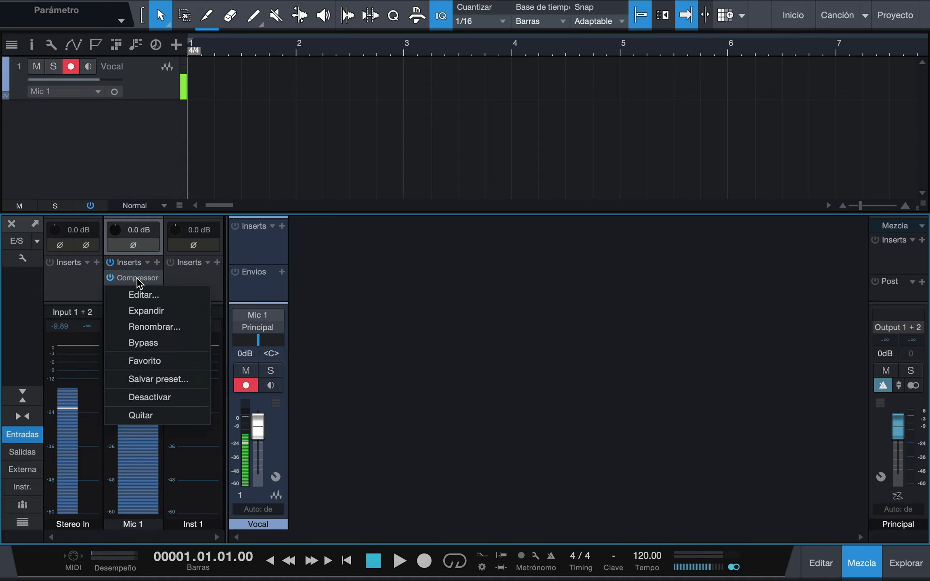
{"action": "left_click", "coordinate": [162, 416]}
{"action": "left_click", "coordinate": [21, 436]}
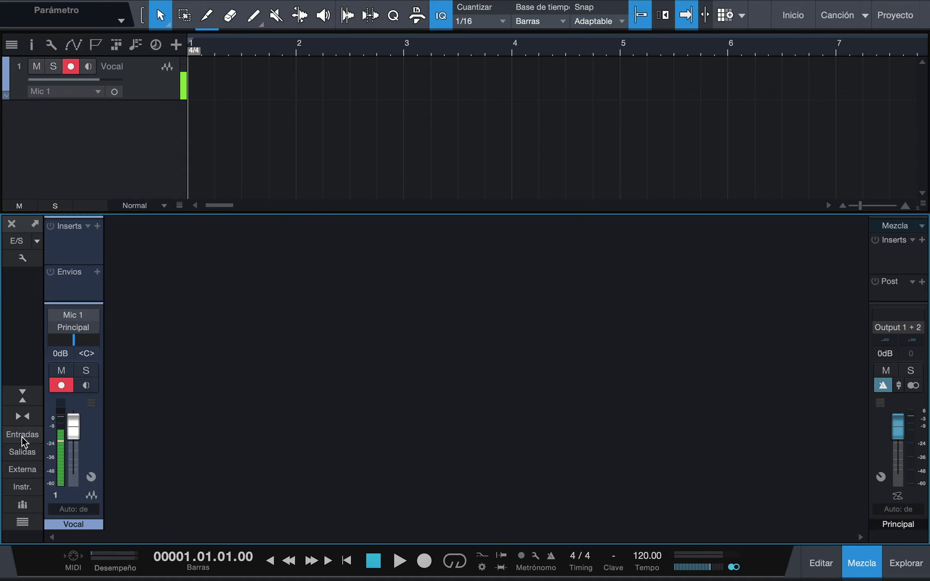
{"action": "key", "text": "F3"}
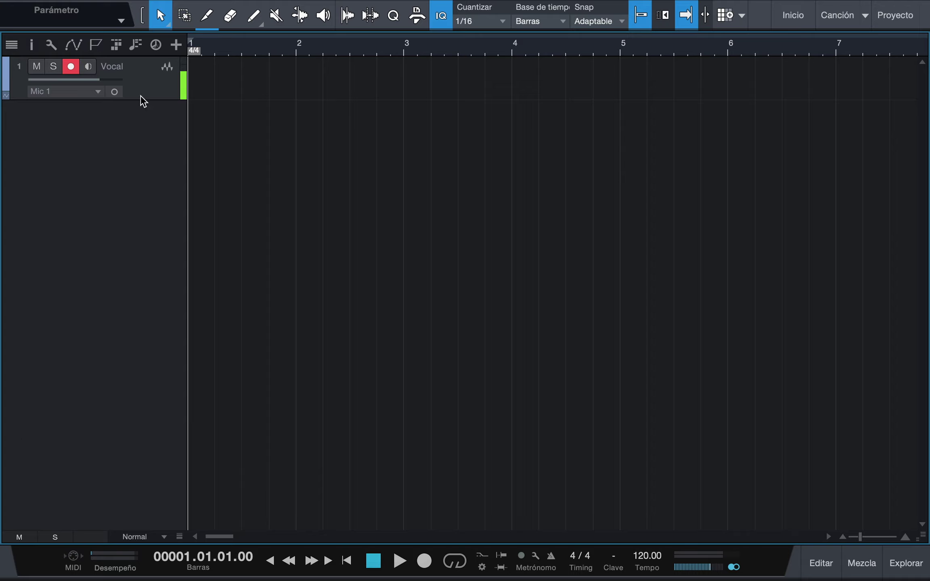
Step: Enlarge the Vocal track's height and record a take from bar 1 to about bar 9
{"action": "left_click_drag", "start_coordinate": [139, 99], "coordinate": [133, 187]}
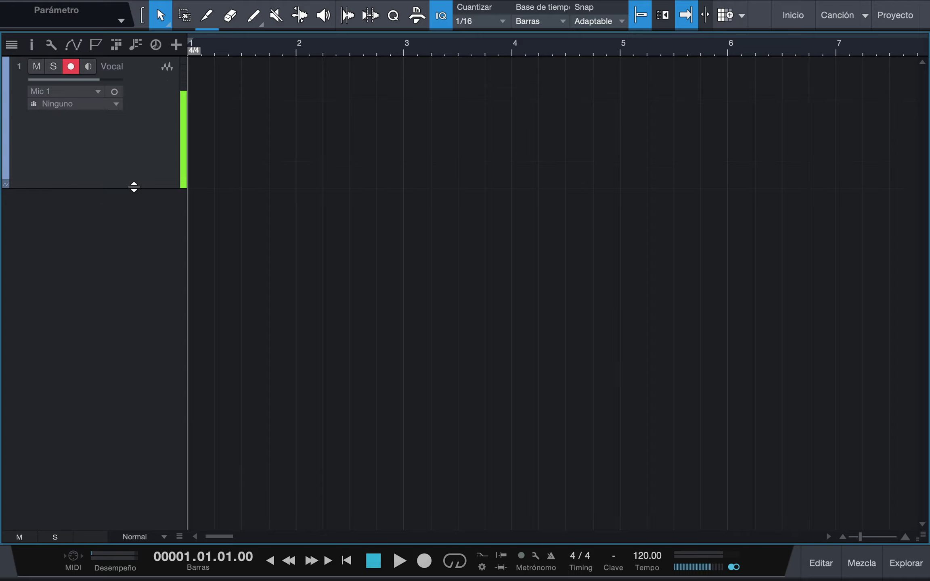
{"action": "left_click", "coordinate": [424, 561]}
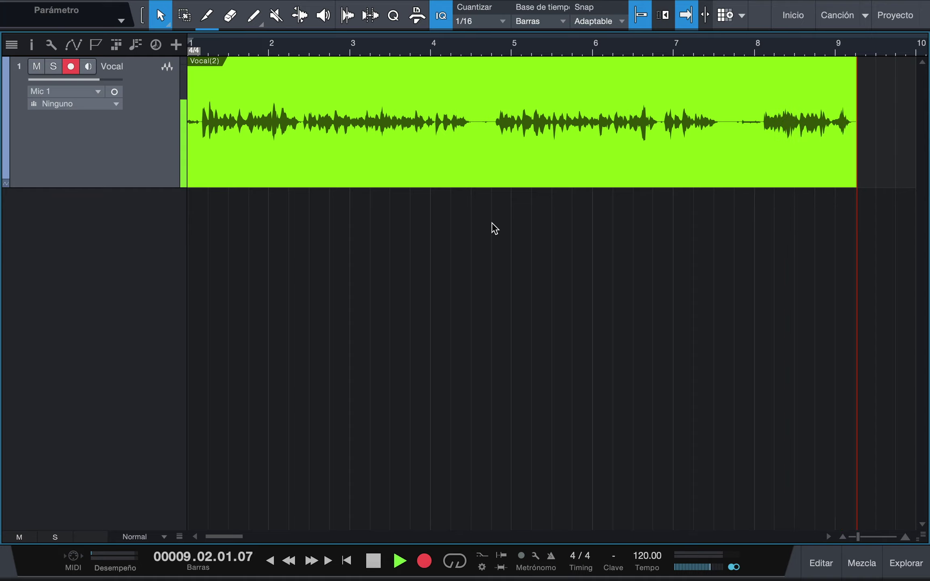
{"action": "key", "text": "space"}
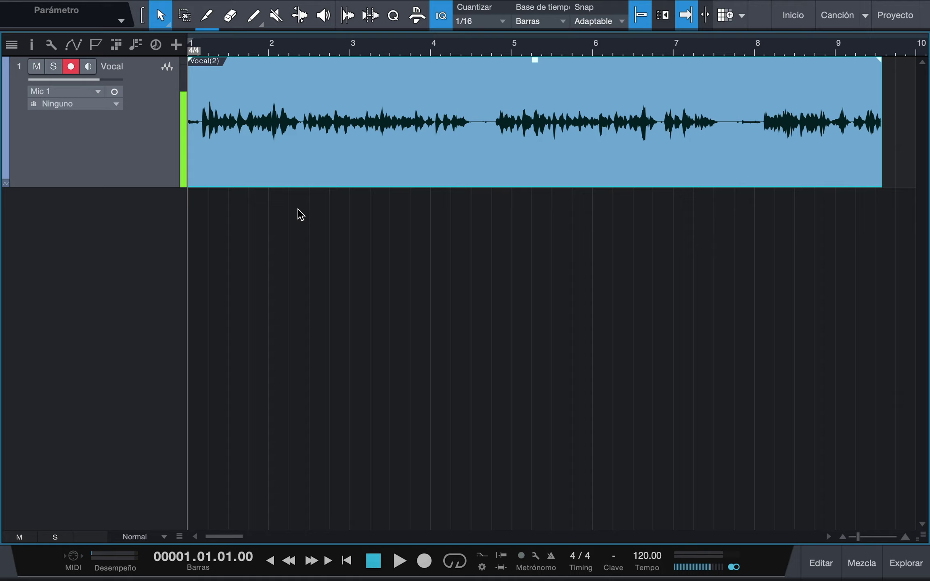
Step: Play back the recorded vocal take from the start, stop it, and delete the take from the Vocal track
{"action": "key", "text": "space"}
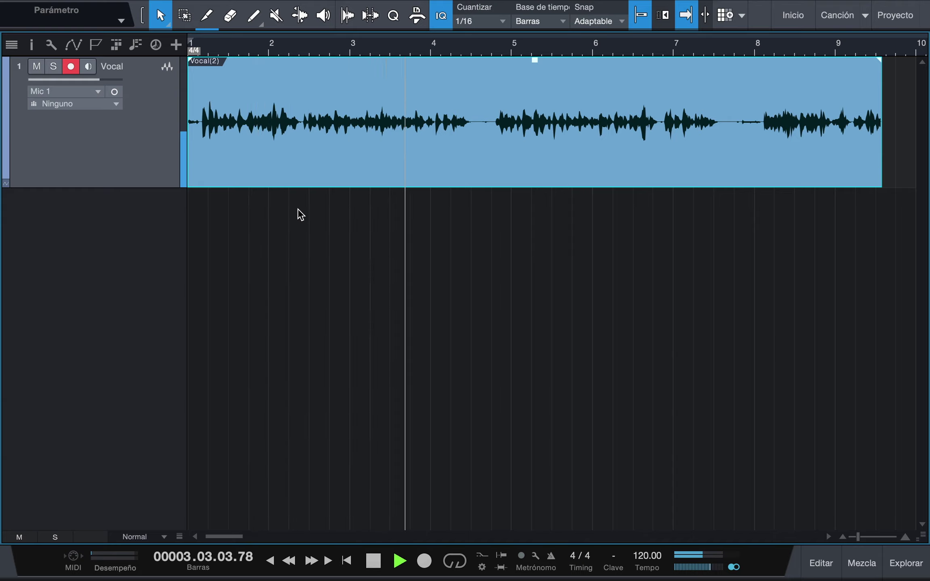
{"action": "key", "text": "space"}
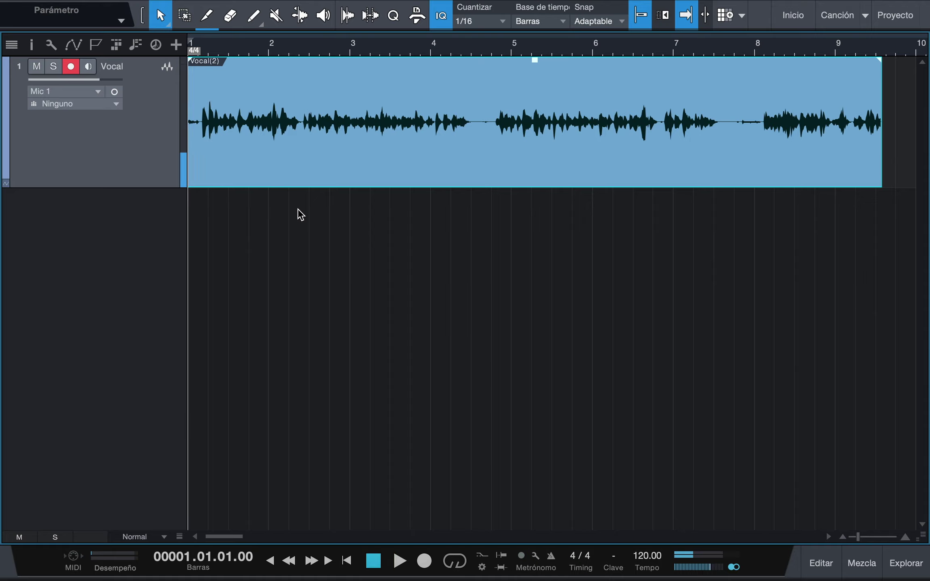
{"action": "left_click", "coordinate": [399, 51]}
{"action": "left_click", "coordinate": [192, 48]}
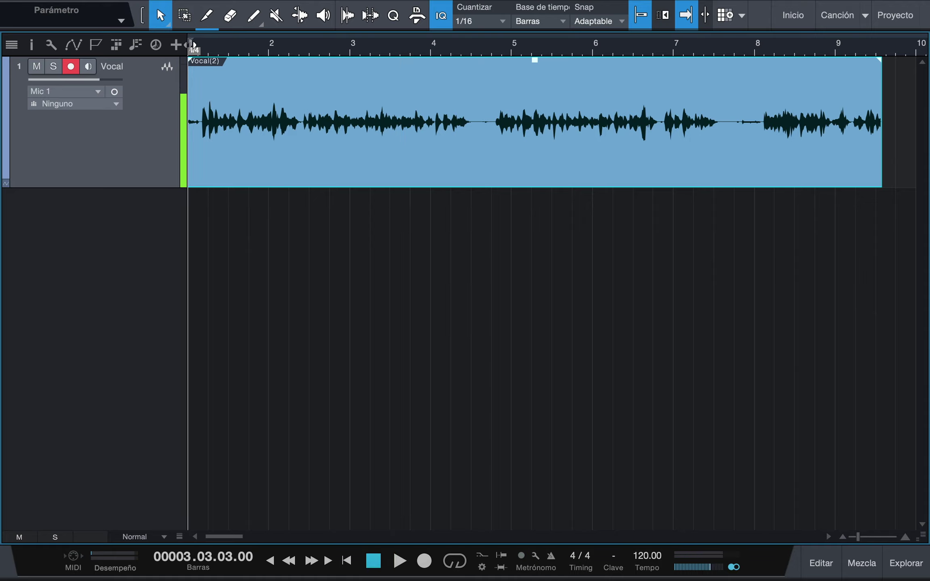
{"action": "key", "text": "Delete"}
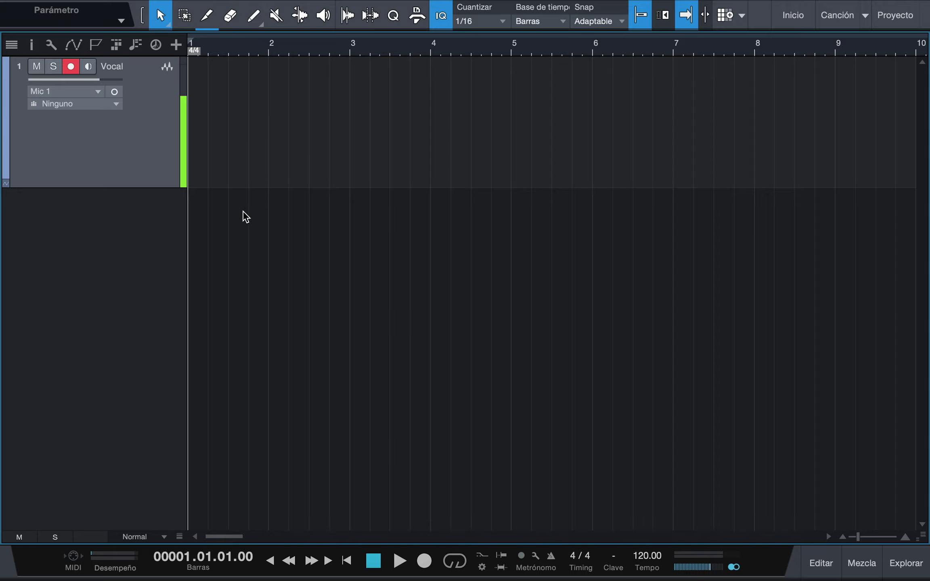
Step: Set a loop range from bar 2 to bar 4 in the timeline and turn looping on
{"action": "scroll", "coordinate": [245, 217], "scroll_direction": "up", "scroll_amount": 2}
{"action": "scroll", "coordinate": [245, 217], "scroll_direction": "up", "scroll_amount": 2}
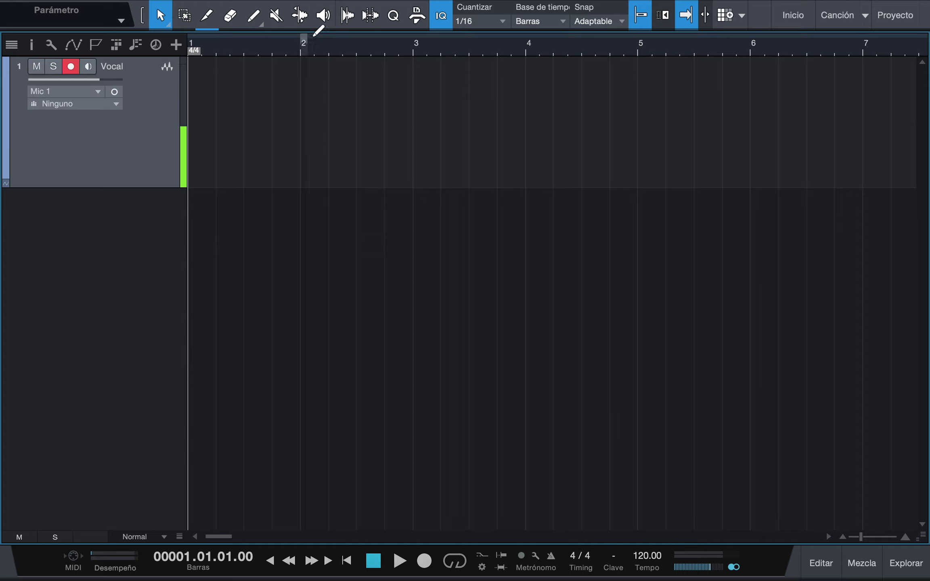
{"action": "mouse_move", "coordinate": [321, 36]}
{"action": "left_mouse_down"}
{"action": "mouse_move", "coordinate": [407, 51]}
{"action": "mouse_move", "coordinate": [527, 48]}
{"action": "left_mouse_up"}
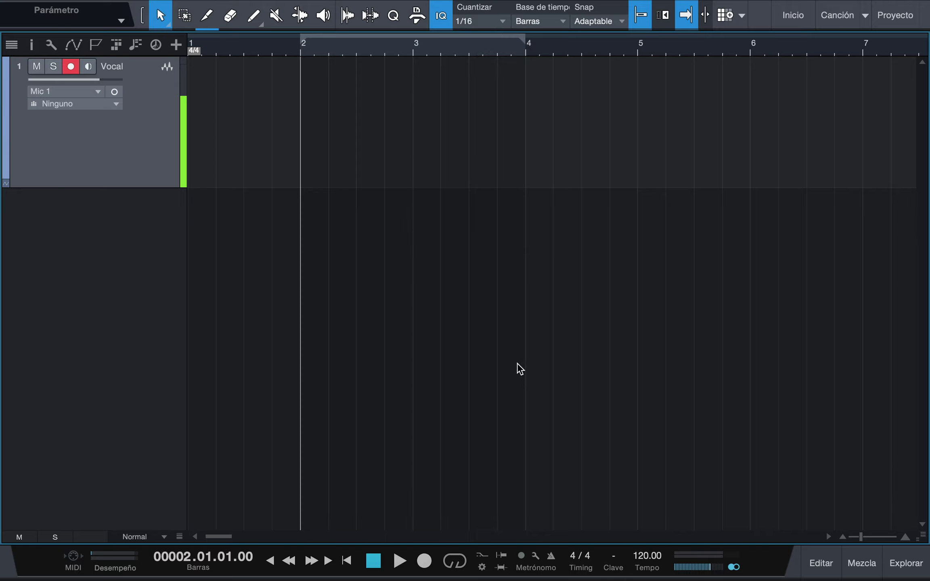
{"action": "left_click", "coordinate": [455, 561]}
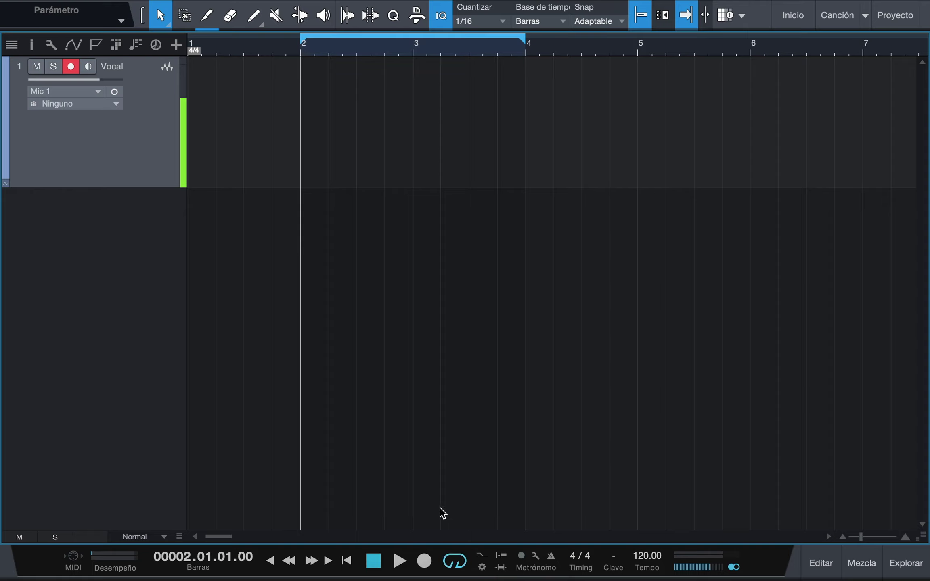
Step: Set instrument loop recording to Tomas de grabación and record five looped takes on the Vocal track
{"action": "key", "text": "alt+super+r"}
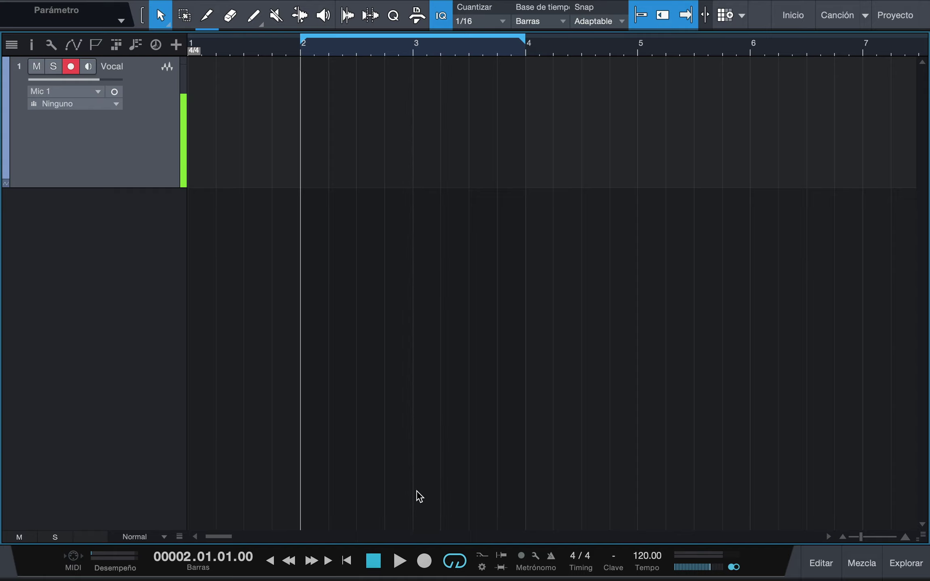
{"action": "key", "text": "shift+alt+r"}
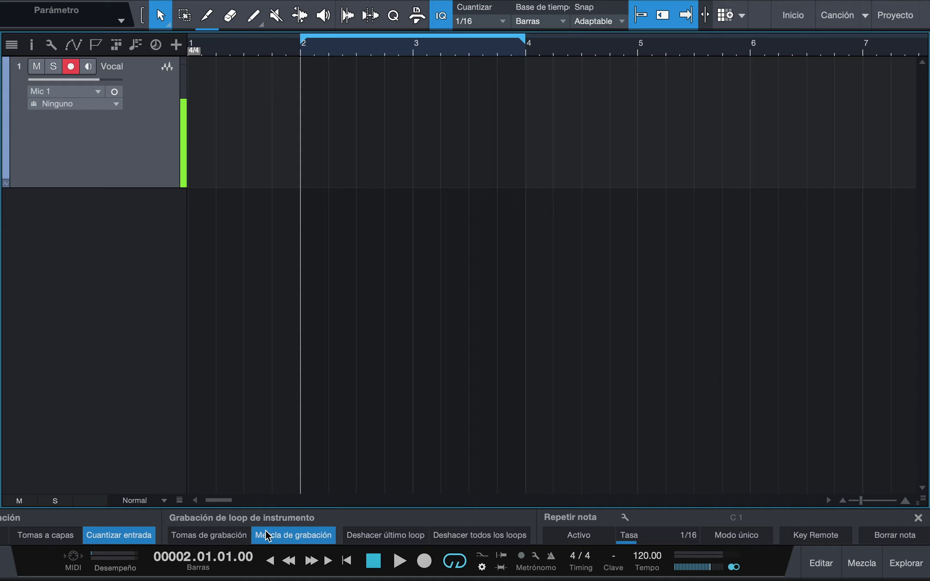
{"action": "left_click", "coordinate": [240, 539]}
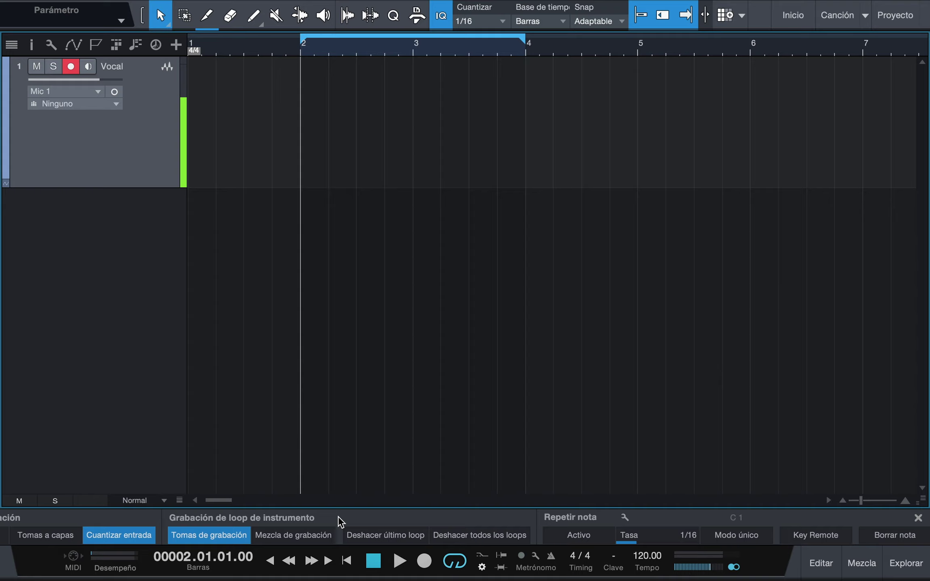
{"action": "left_click", "coordinate": [432, 561]}
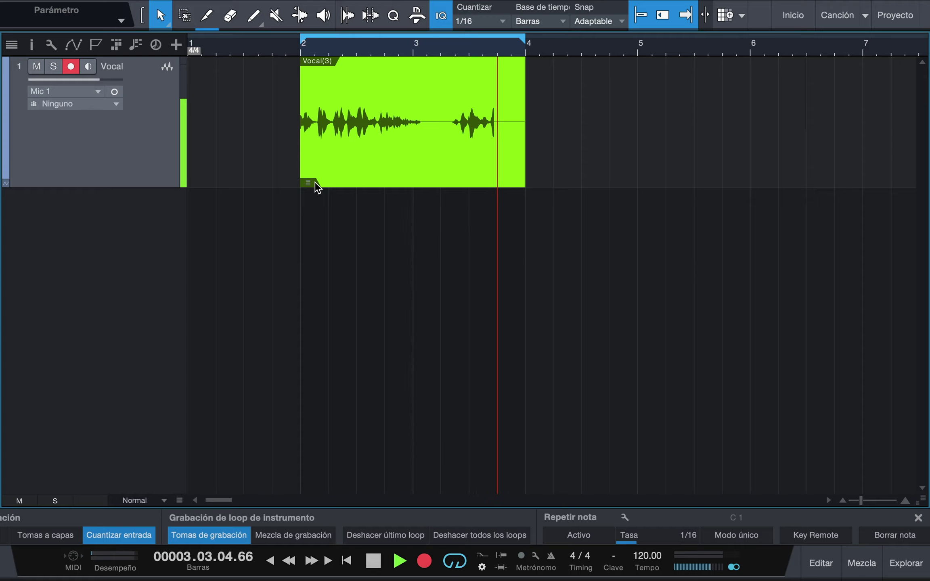
{"action": "key", "text": "space"}
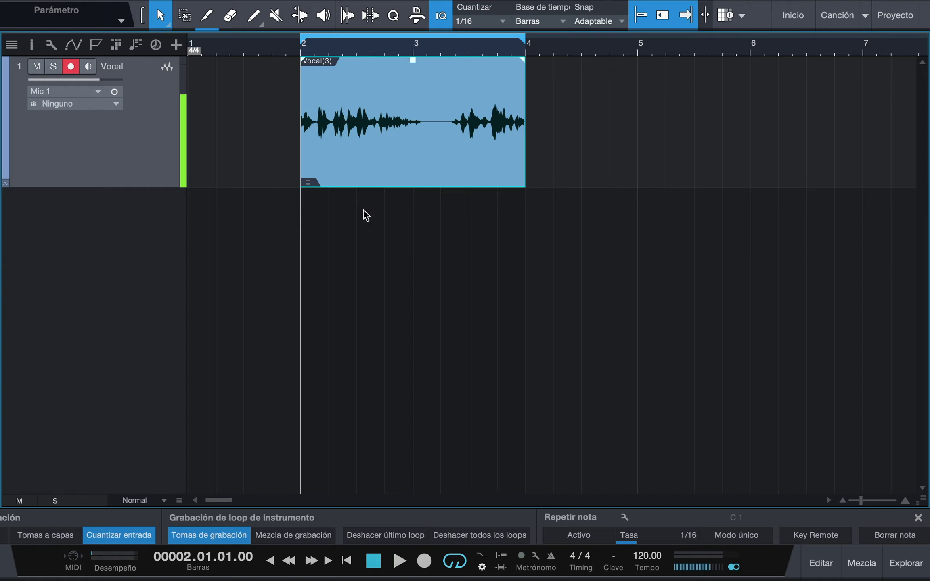
Step: Switch the looped vocal recording to Toma 1 and finally to Toma 3
{"action": "left_click", "coordinate": [308, 183]}
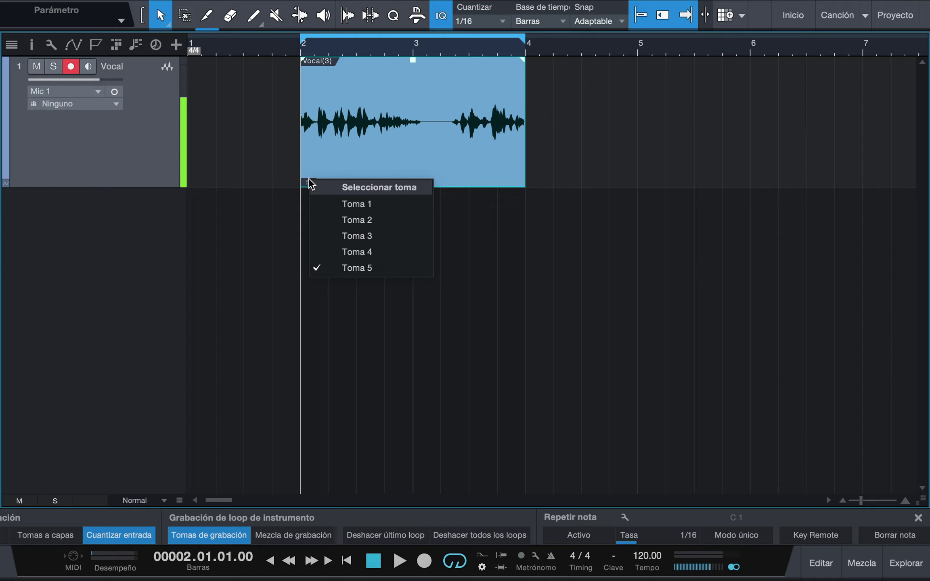
{"action": "left_click", "coordinate": [381, 229]}
{"action": "left_click", "coordinate": [308, 182]}
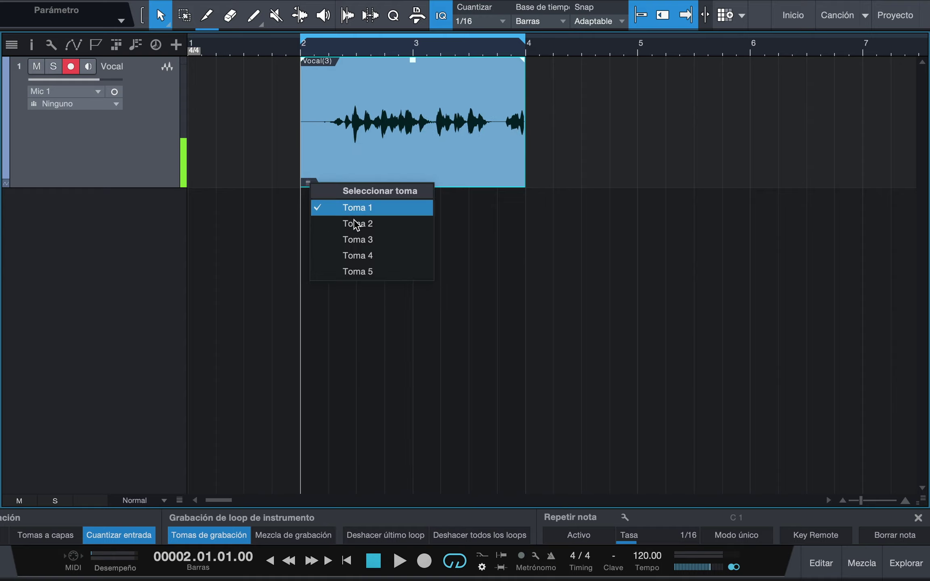
{"action": "left_click", "coordinate": [358, 240]}
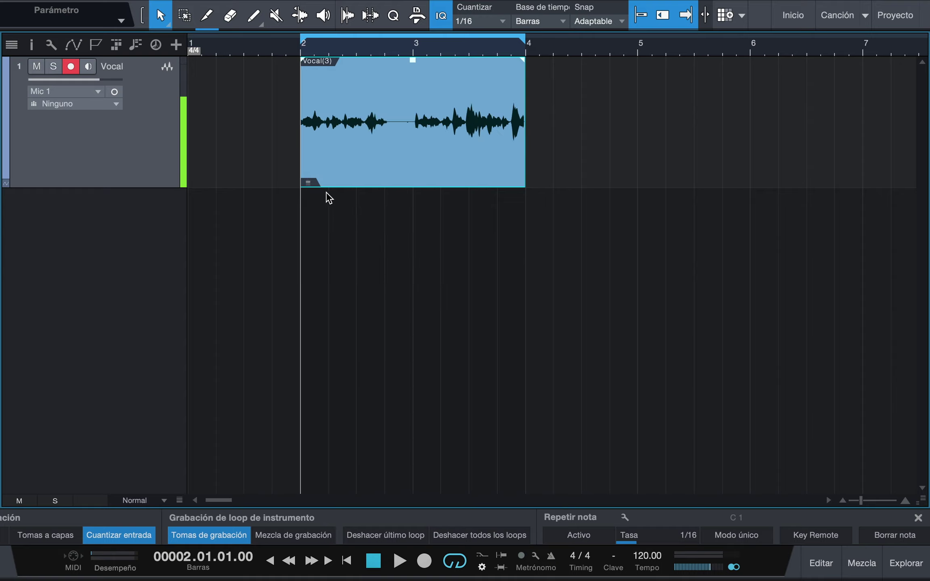
Step: Unpack the vocal recording's takes into new layers
{"action": "right_click", "coordinate": [378, 164]}
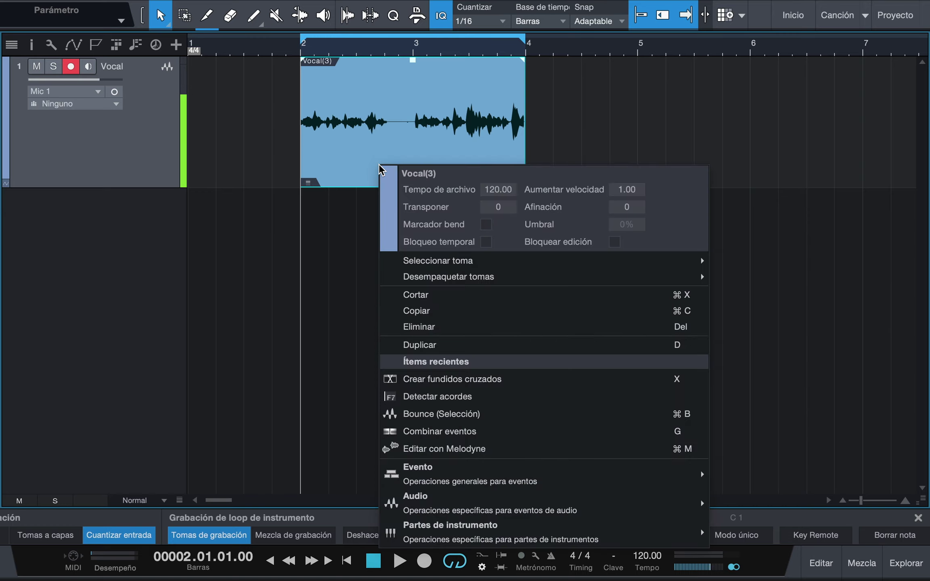
{"action": "mouse_move", "coordinate": [471, 276]}
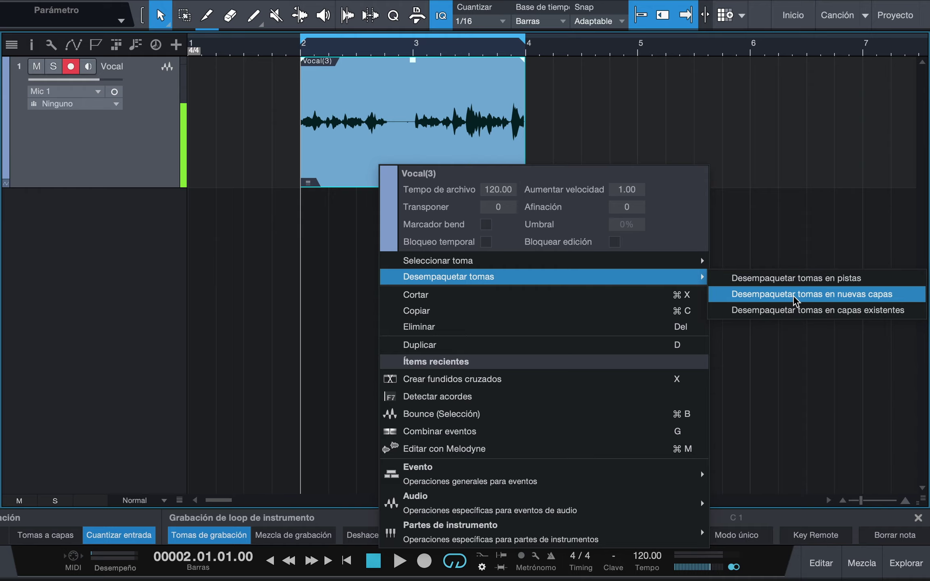
{"action": "left_click", "coordinate": [862, 299]}
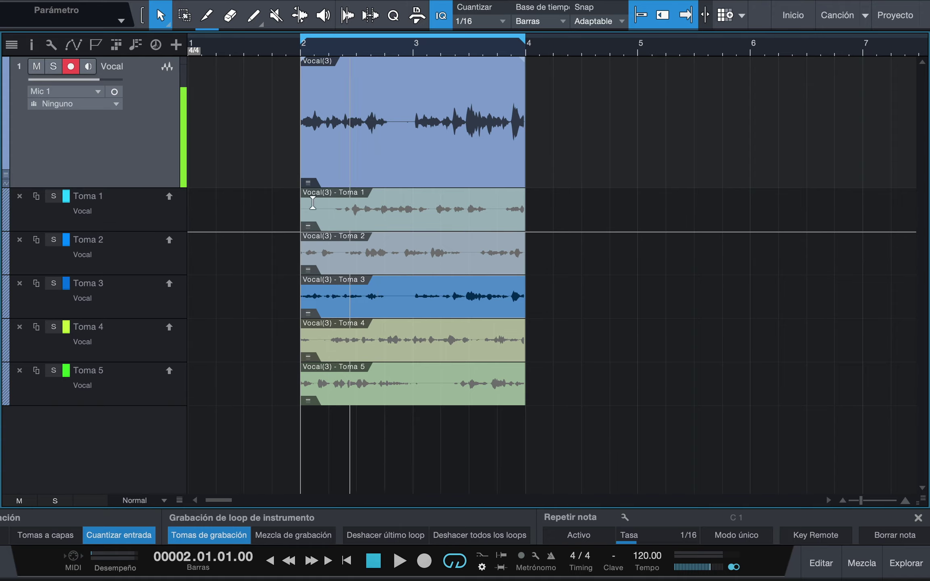
Step: Solo the Toma 4, Toma 3 and Toma 1 layers in turn
{"action": "left_click", "coordinate": [140, 284]}
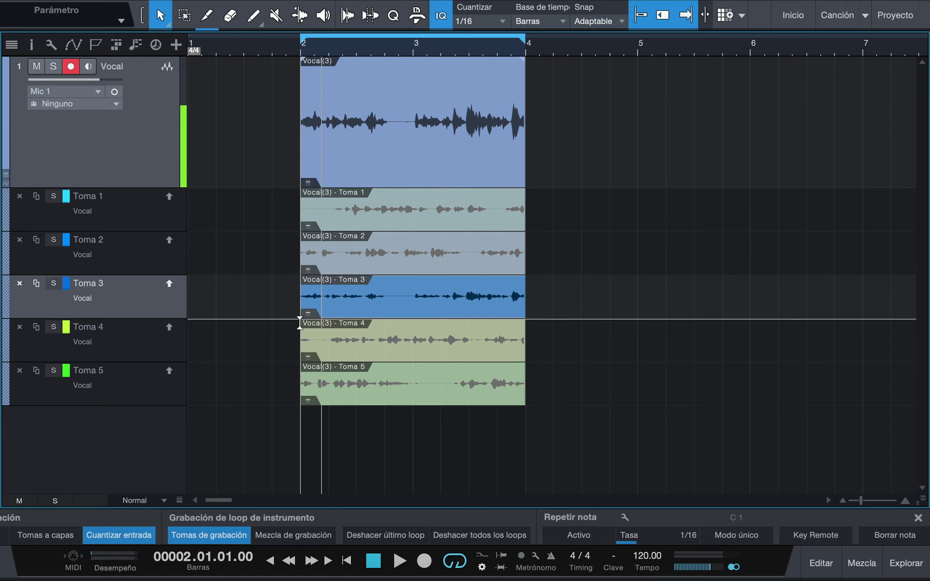
{"action": "left_click", "coordinate": [128, 347]}
{"action": "left_click", "coordinate": [54, 327]}
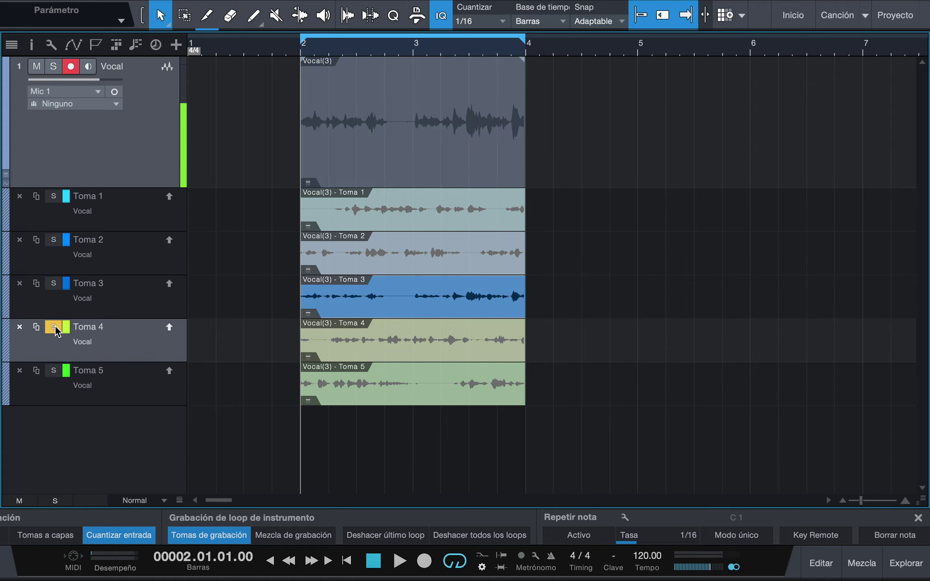
{"action": "left_click", "coordinate": [54, 283]}
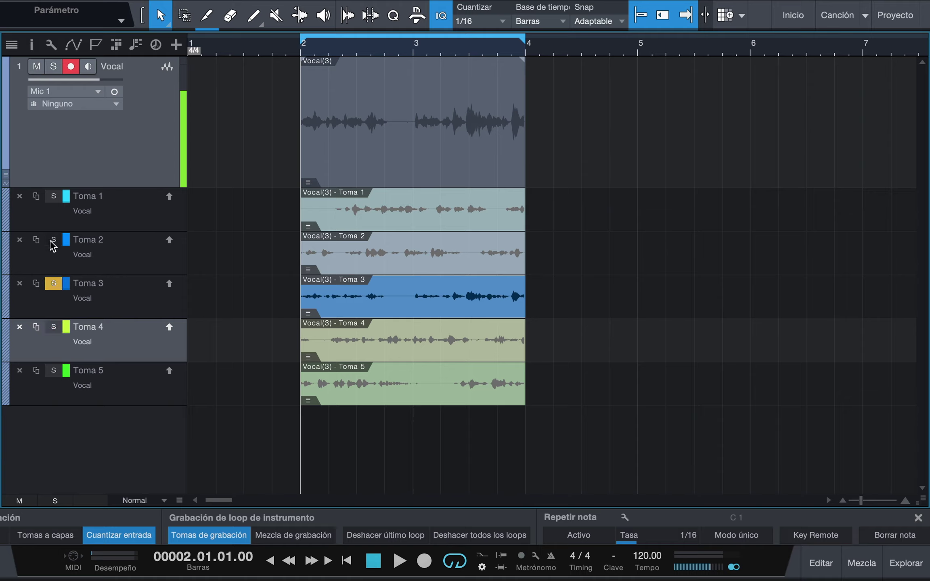
{"action": "left_click", "coordinate": [54, 196]}
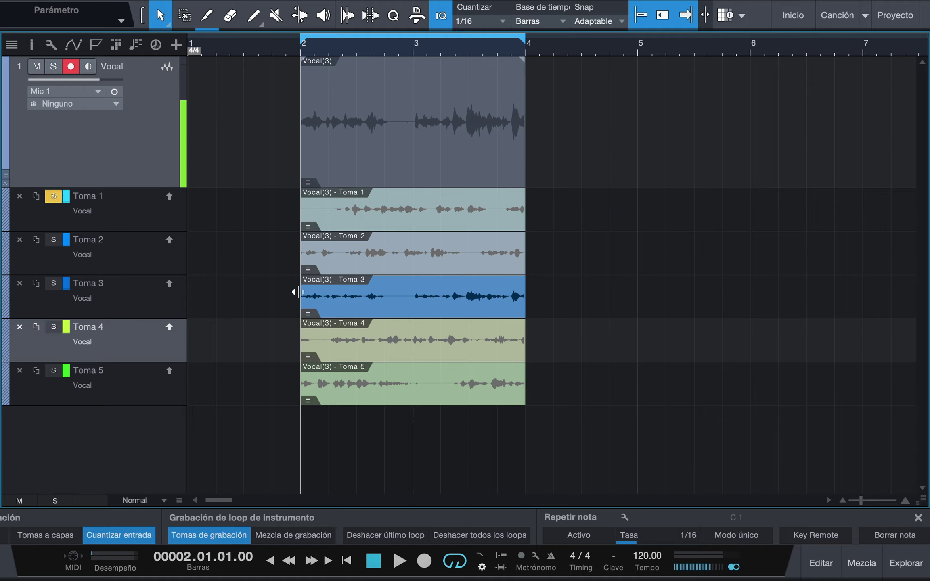
Step: Activate the Toma 1, Toma 2 and Toma 3 layers on the main Vocal track one after another, ending with Toma 3
{"action": "left_click", "coordinate": [169, 197]}
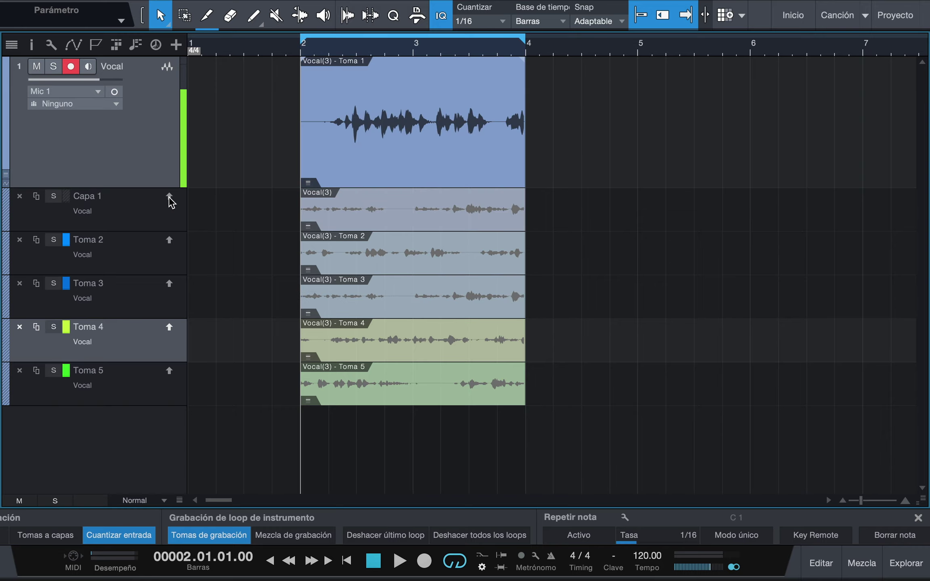
{"action": "left_click", "coordinate": [166, 252]}
{"action": "left_click", "coordinate": [170, 239]}
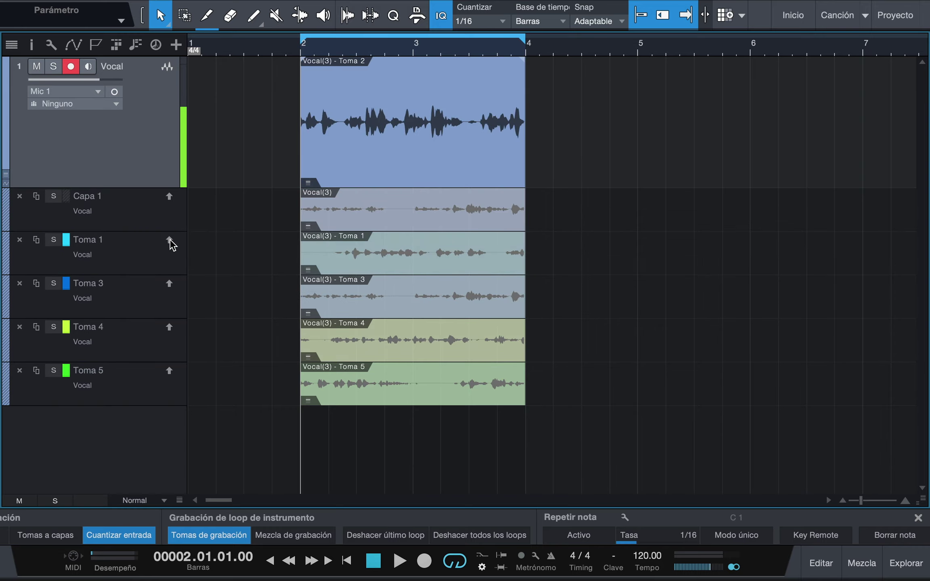
{"action": "left_click", "coordinate": [169, 283]}
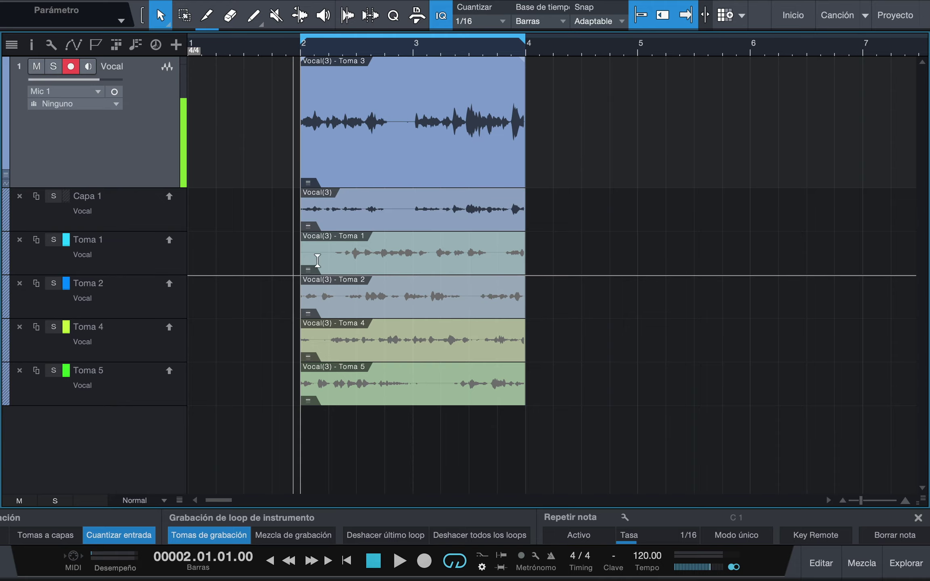
Step: Comp Toma 5 from about 3.2 to bar 4 and Toma 1 from bar 2 to just before bar 3, and turn off ripple edit
{"action": "scroll", "coordinate": [312, 257], "scroll_direction": "up", "scroll_amount": 3}
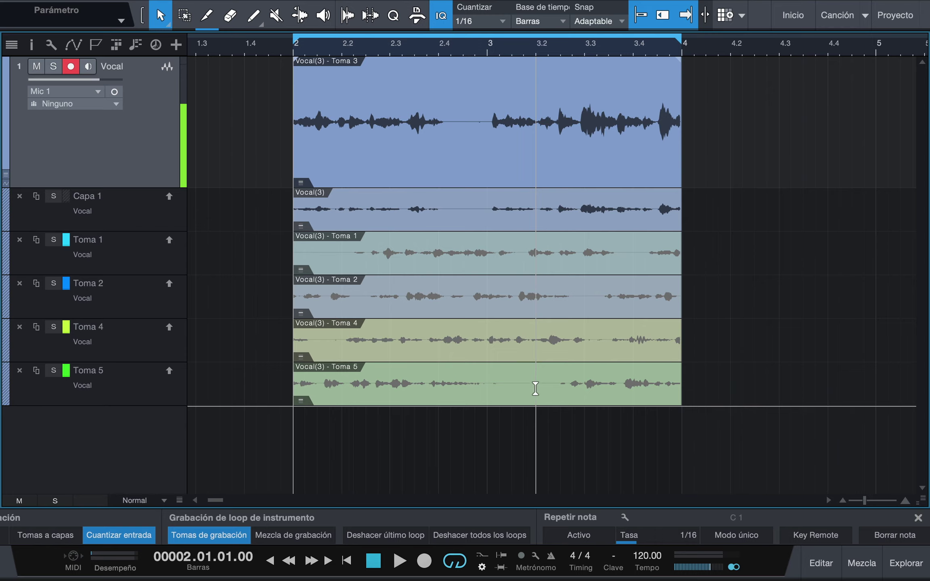
{"action": "left_click_drag", "start_coordinate": [535, 388], "coordinate": [678, 387]}
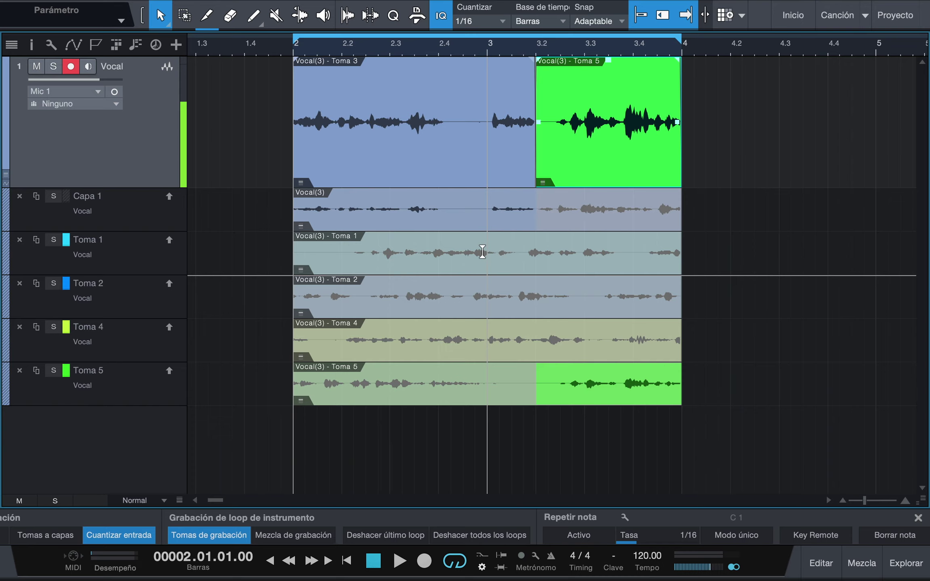
{"action": "left_click_drag", "start_coordinate": [482, 252], "coordinate": [292, 254]}
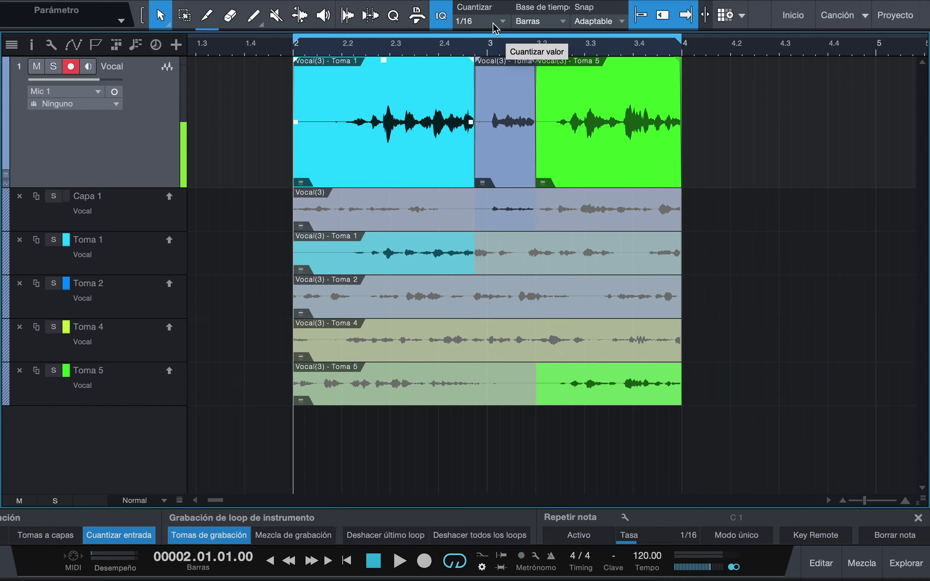
{"action": "left_click", "coordinate": [658, 18]}
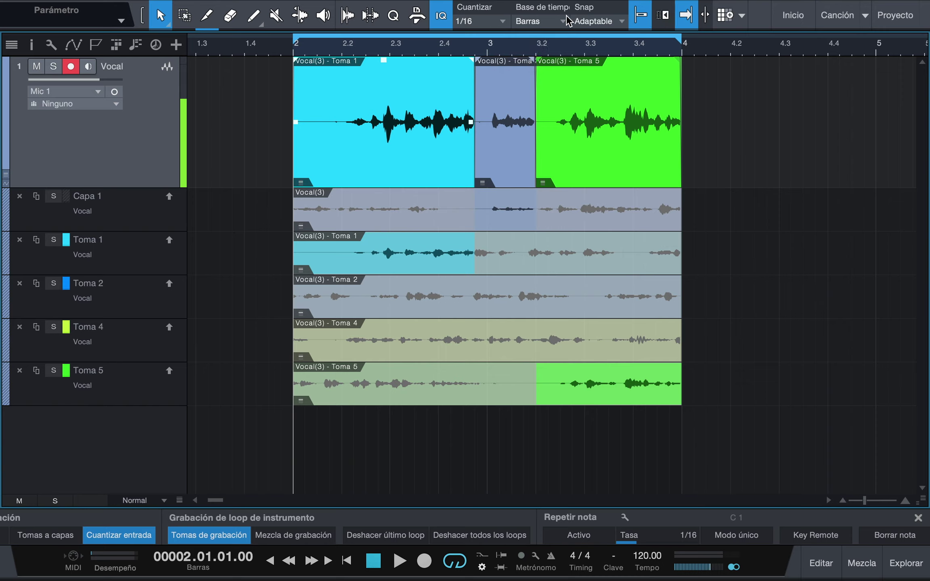
Step: Set the quantize value to 1/4 and turn off snapping
{"action": "left_click", "coordinate": [498, 22]}
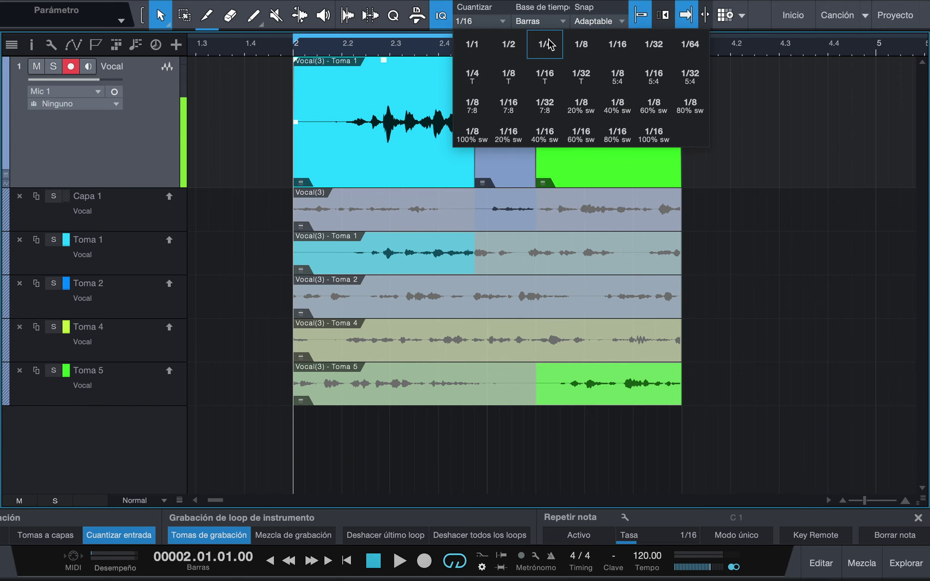
{"action": "left_click", "coordinate": [546, 44]}
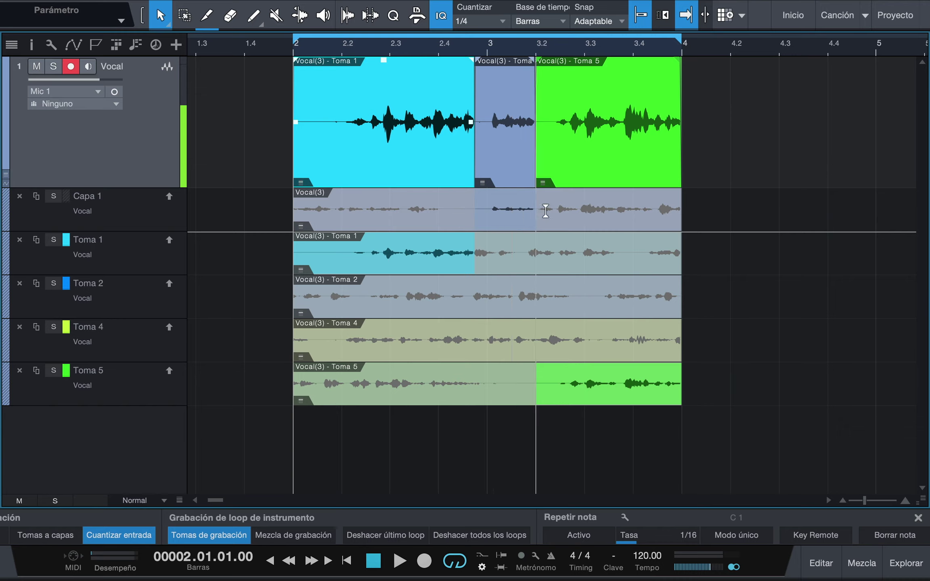
{"action": "left_click", "coordinate": [642, 17]}
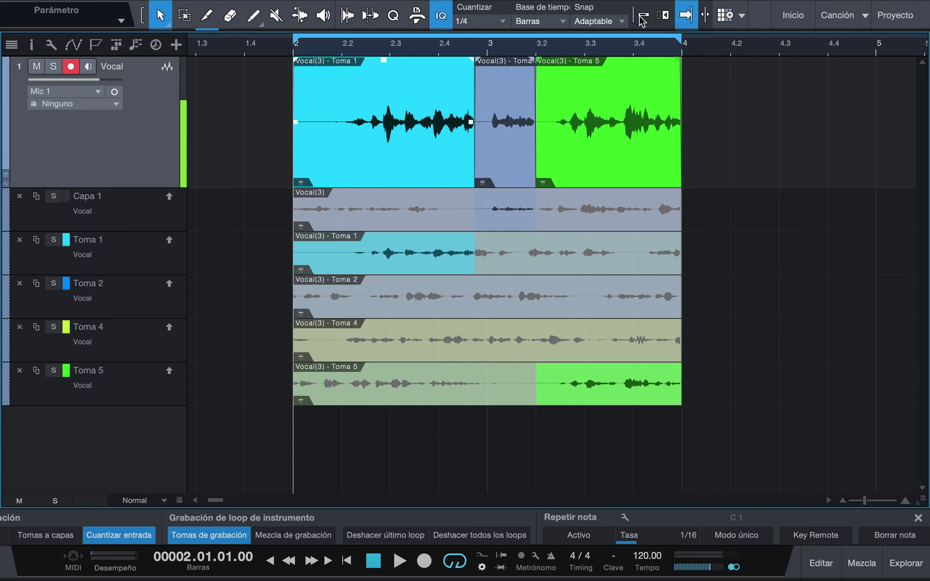
Step: Comp Toma 2 from just before bar 3 to midway to 3.2, Toma 4 from about 2.2 to bar 3, and Toma 5 from bar 2 to just past 2.2
{"action": "left_click_drag", "start_coordinate": [516, 299], "coordinate": [471, 303]}
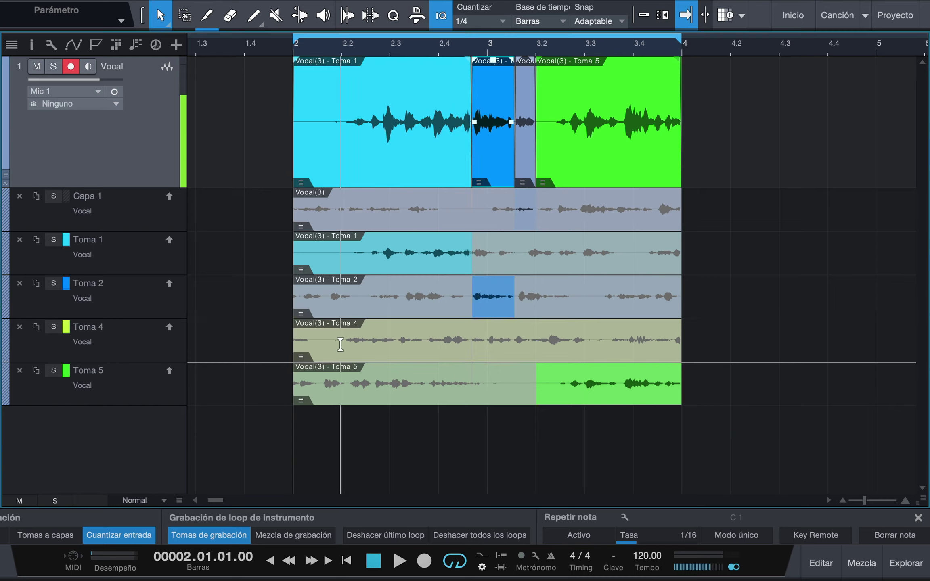
{"action": "left_click_drag", "start_coordinate": [340, 345], "coordinate": [487, 342]}
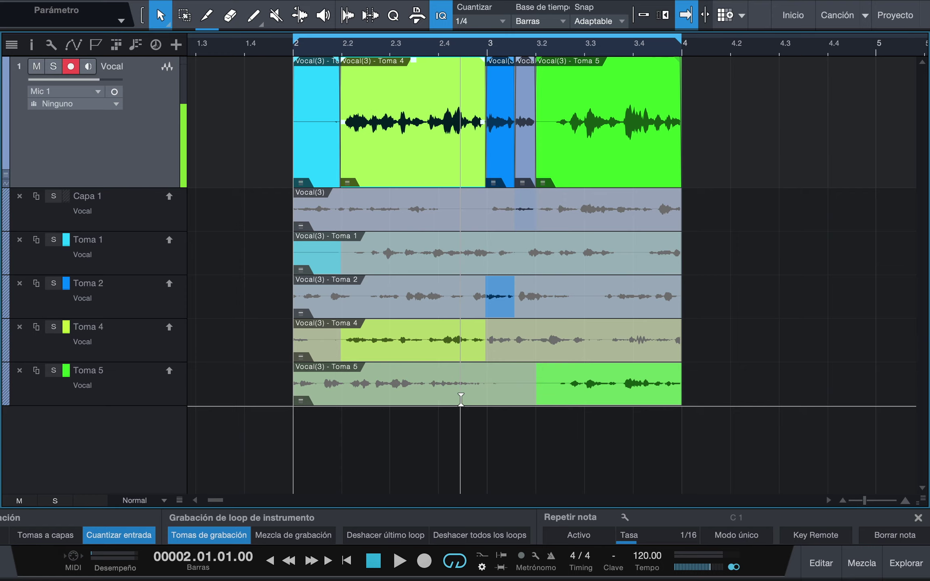
{"action": "left_click_drag", "start_coordinate": [348, 387], "coordinate": [271, 387]}
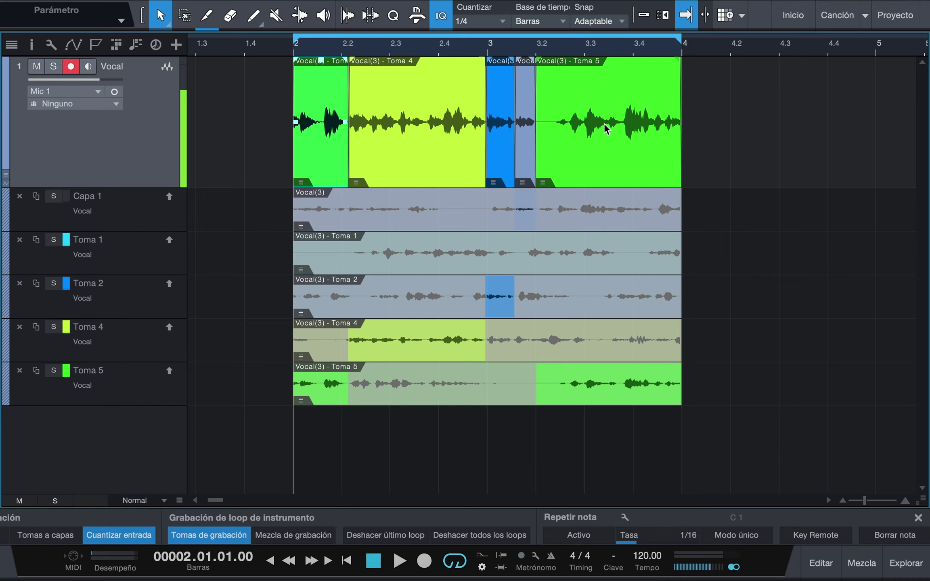
Step: Switch the layer content of the last two comp segments on the main Vocal track, from midway between 3 and 3.2 to bar 4, to Toma 1
{"action": "left_click", "coordinate": [300, 183]}
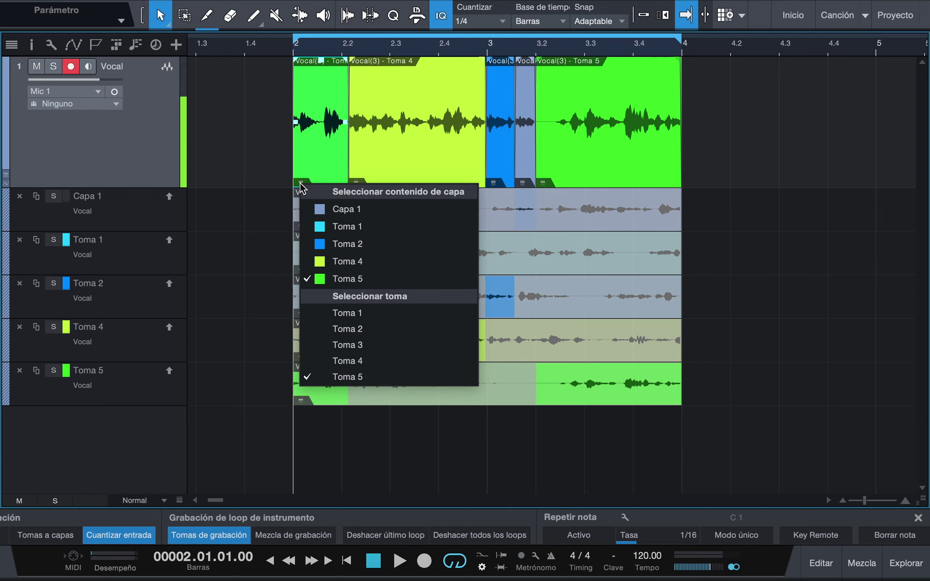
{"action": "left_click", "coordinate": [300, 182]}
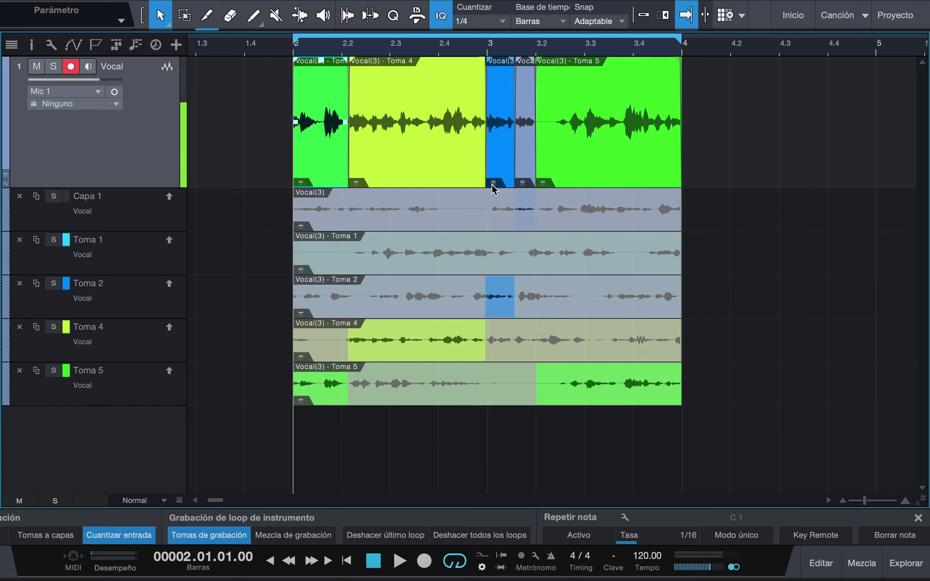
{"action": "left_click", "coordinate": [523, 183]}
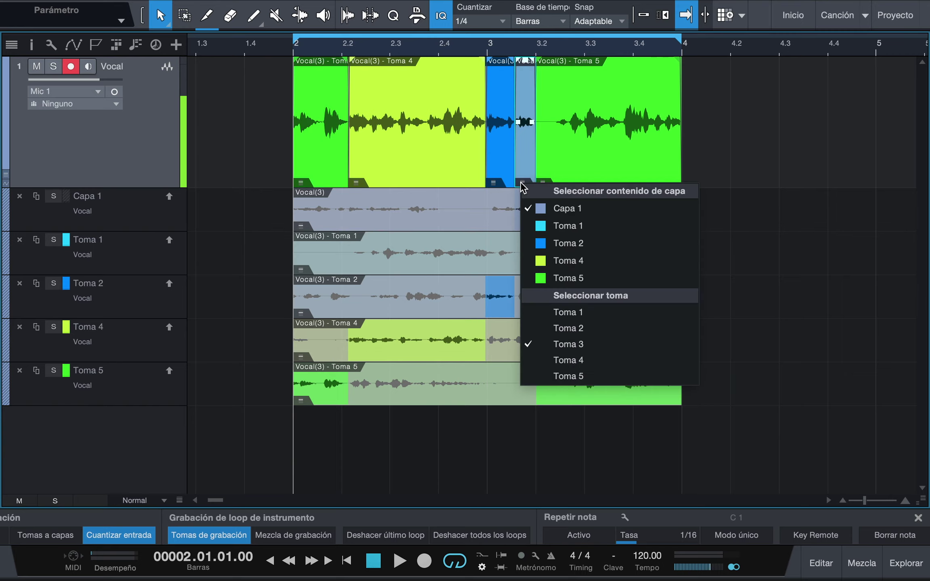
{"action": "left_click", "coordinate": [567, 225]}
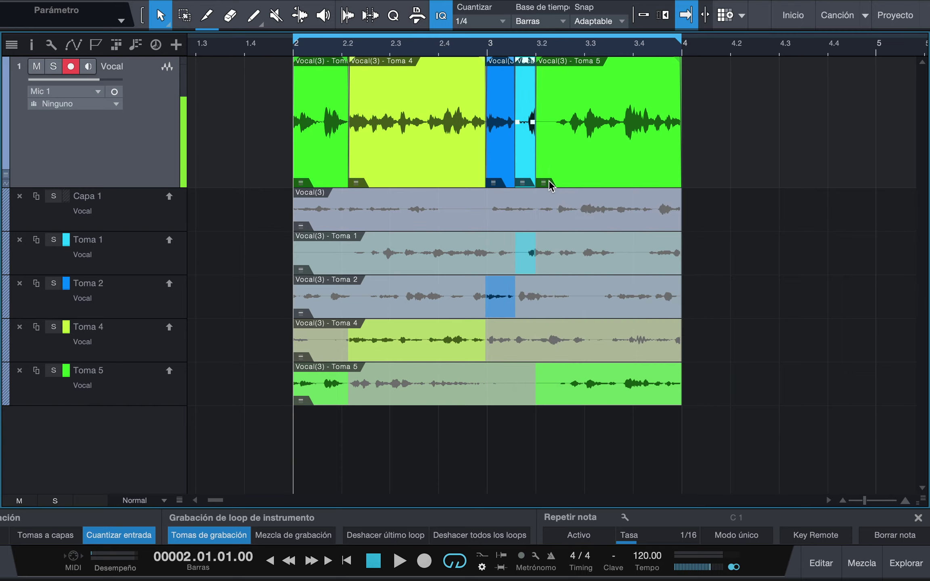
{"action": "left_click", "coordinate": [547, 186]}
{"action": "left_click", "coordinate": [584, 226]}
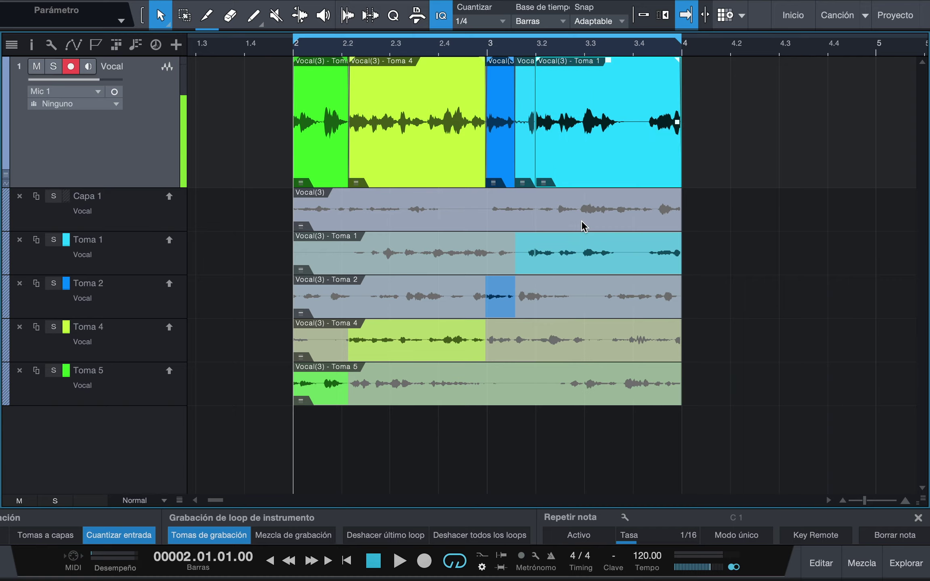